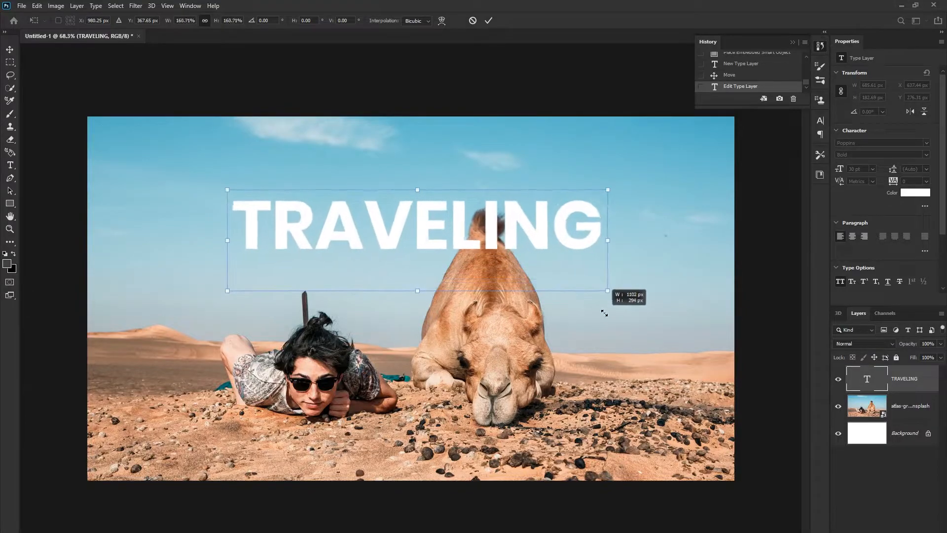
# Scale the TRAVELING text to about 184%, place it across the camel's hump, and apply the transform.
pyautogui.moveTo(567, 242); pyautogui.dragTo(588, 263)
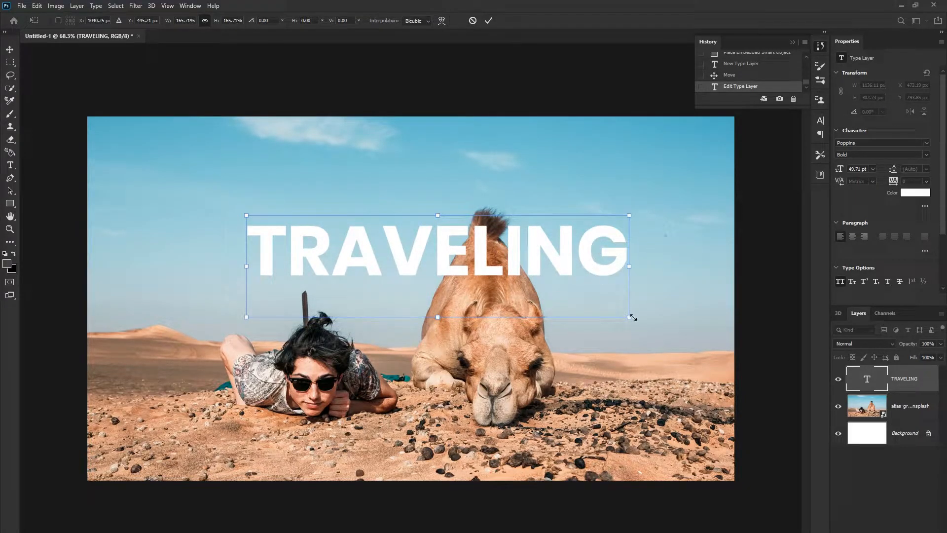
pyautogui.moveTo(630, 317); pyautogui.dragTo(650, 323)
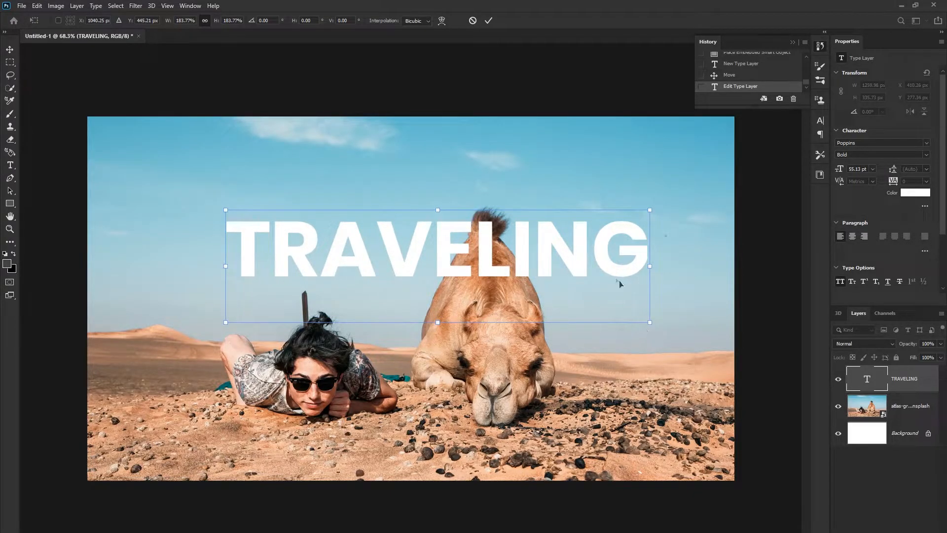
pyautogui.click(488, 22)
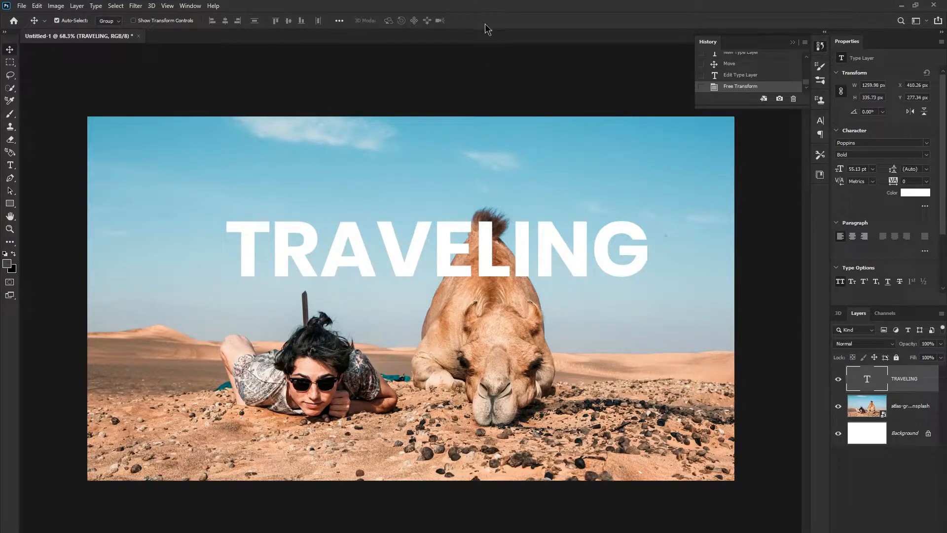
# Duplicate the desert photo layer and move the copy above the TRAVELING text layer.
pyautogui.click(915, 408)
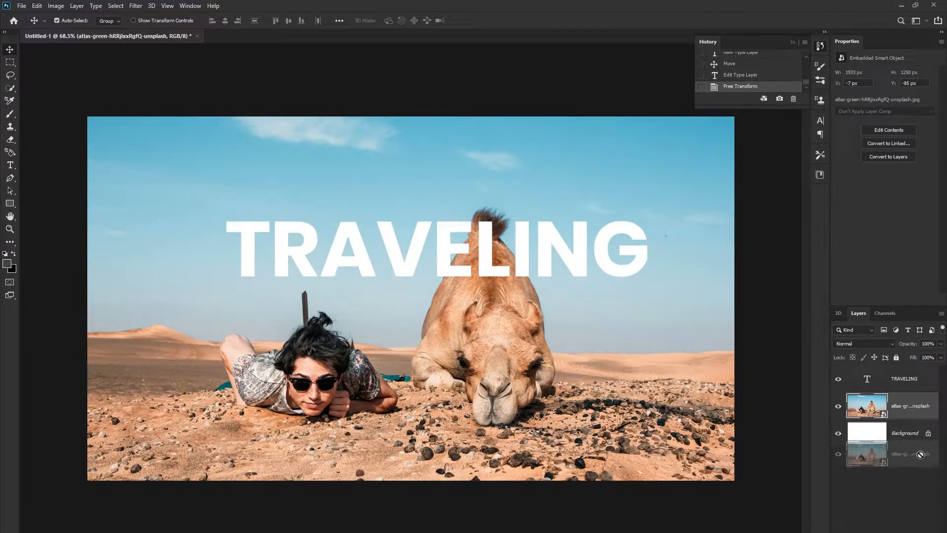
pyautogui.rightClick(912, 409)
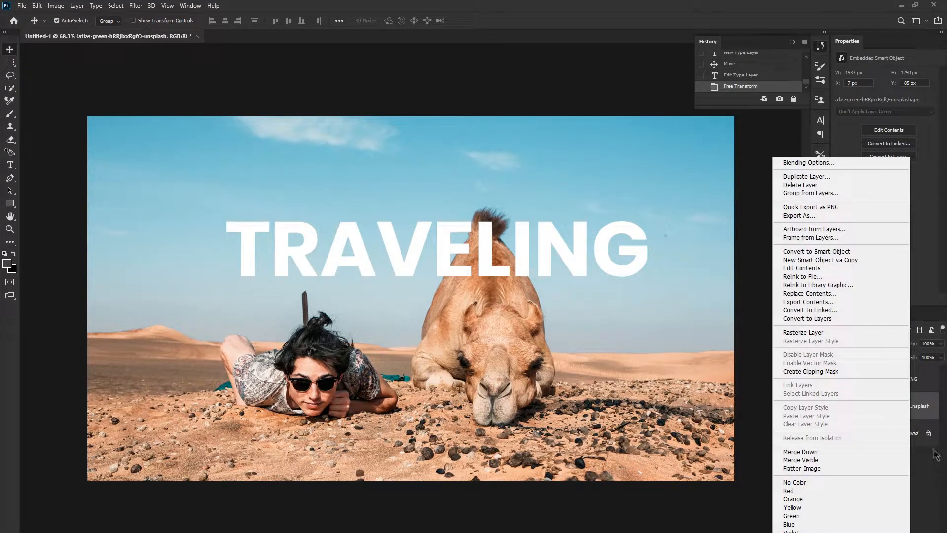
pyautogui.click(927, 474)
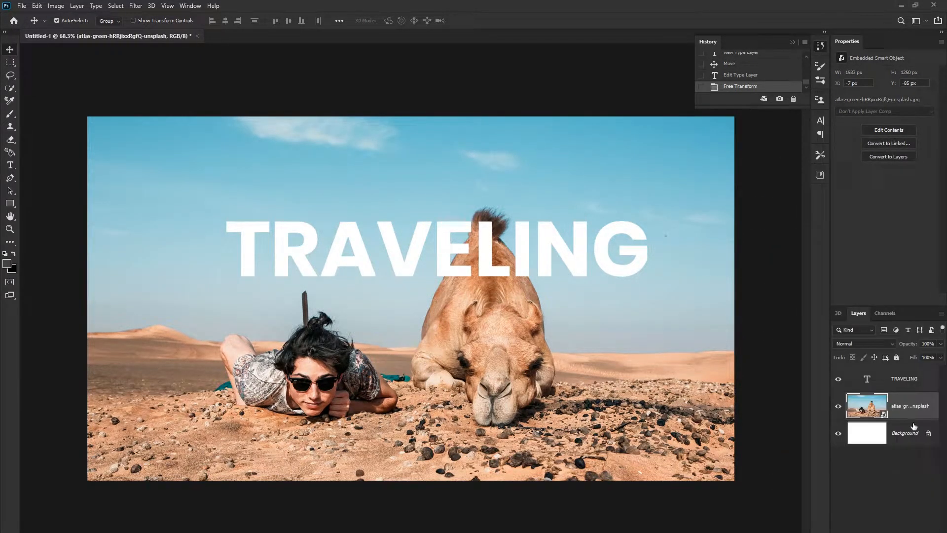
pyautogui.hotkey('ctrl', 'j')
pyautogui.moveTo(911, 412); pyautogui.dragTo(902, 379)
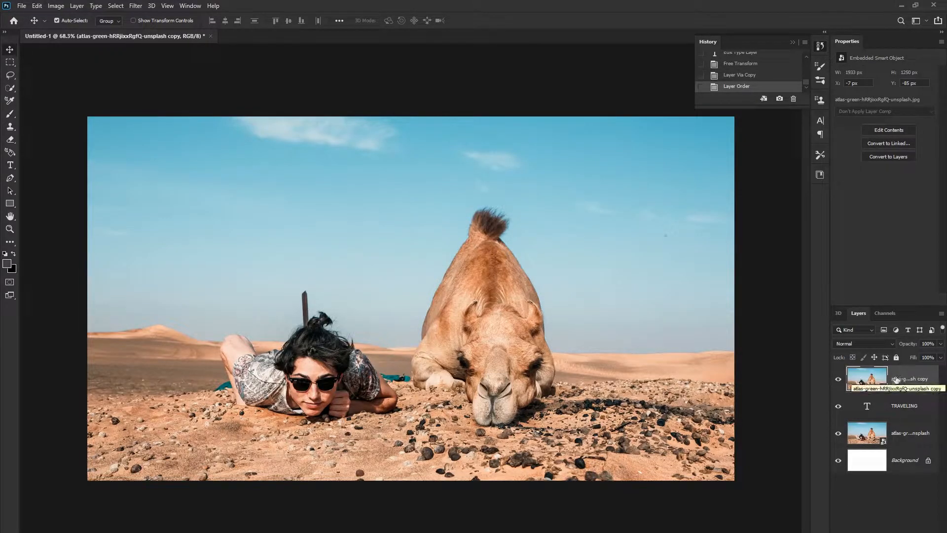
# Add a Hide All layer mask to the photo copy.
pyautogui.click(77, 6)
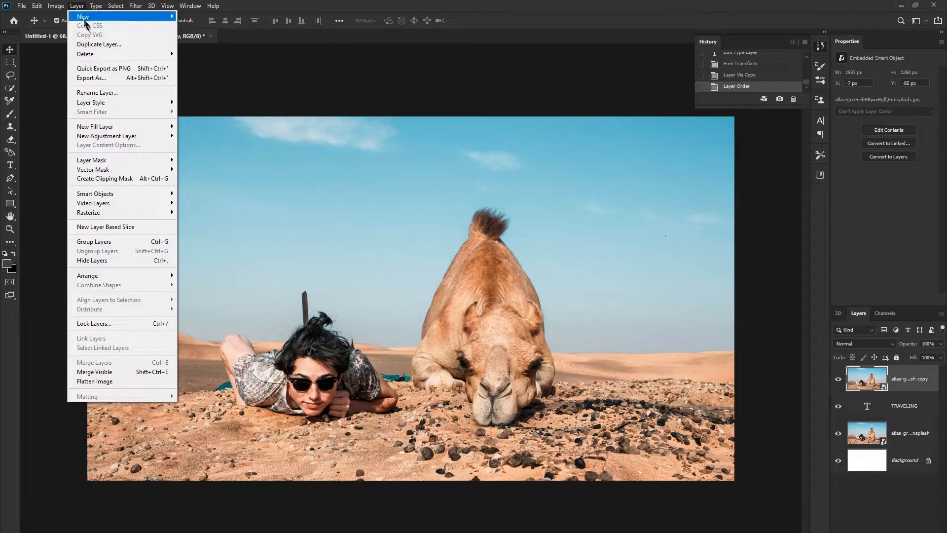
pyautogui.moveTo(101, 103)
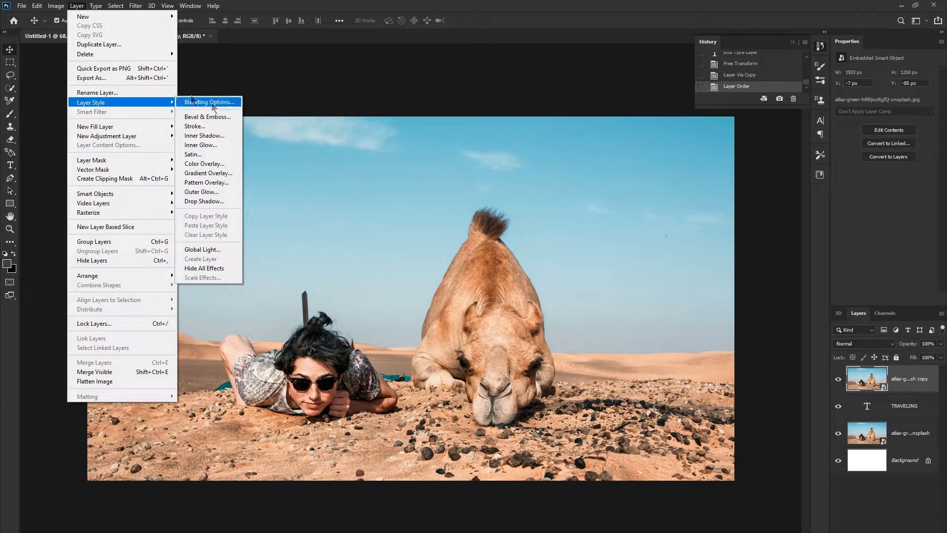
pyautogui.moveTo(129, 160)
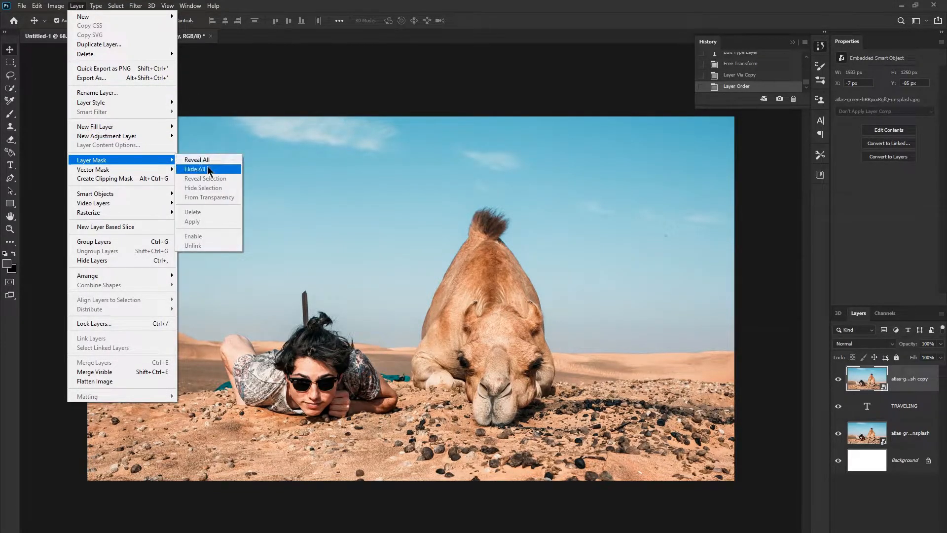
pyautogui.click(209, 169)
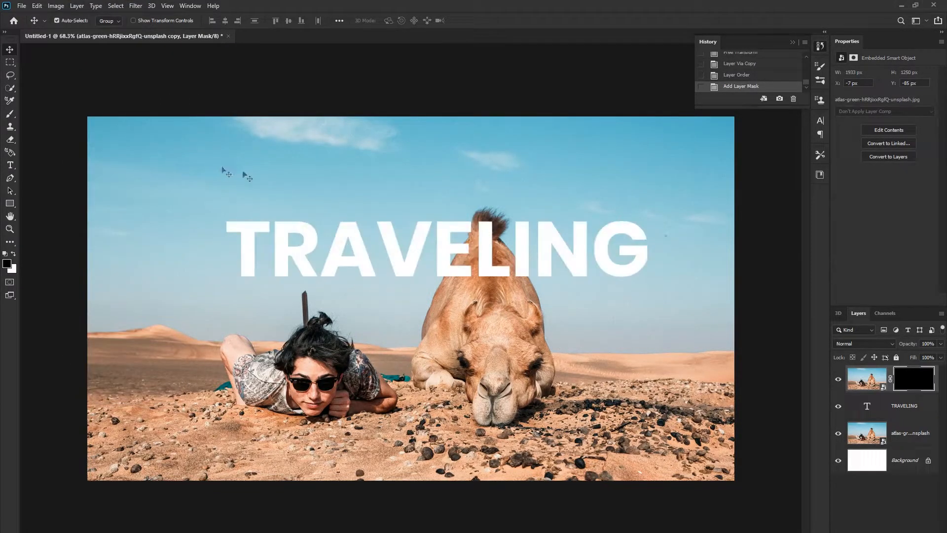
# Hide the TRAVELING text layer and select the camel from its hump to its legs with Quick Selection.
pyautogui.click(837, 407)
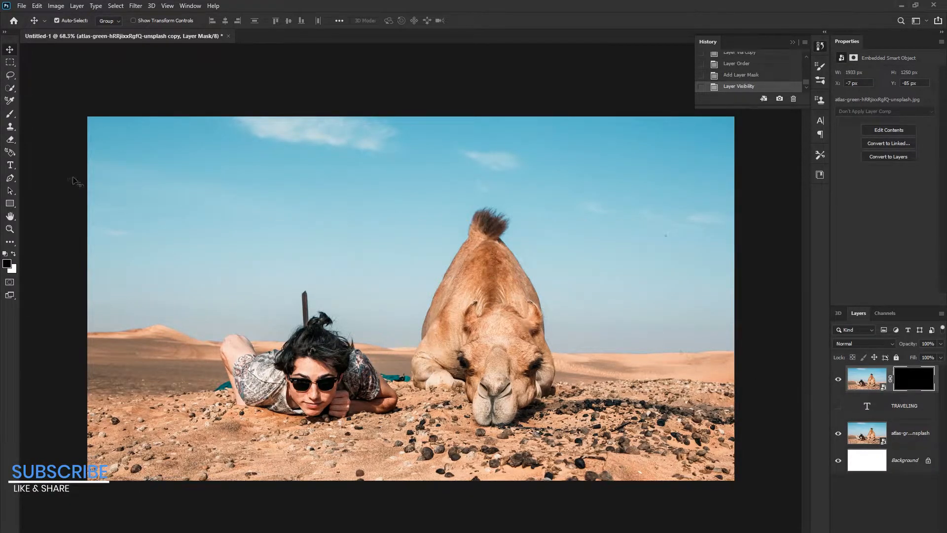
pyautogui.click(9, 92)
pyautogui.click(485, 224)
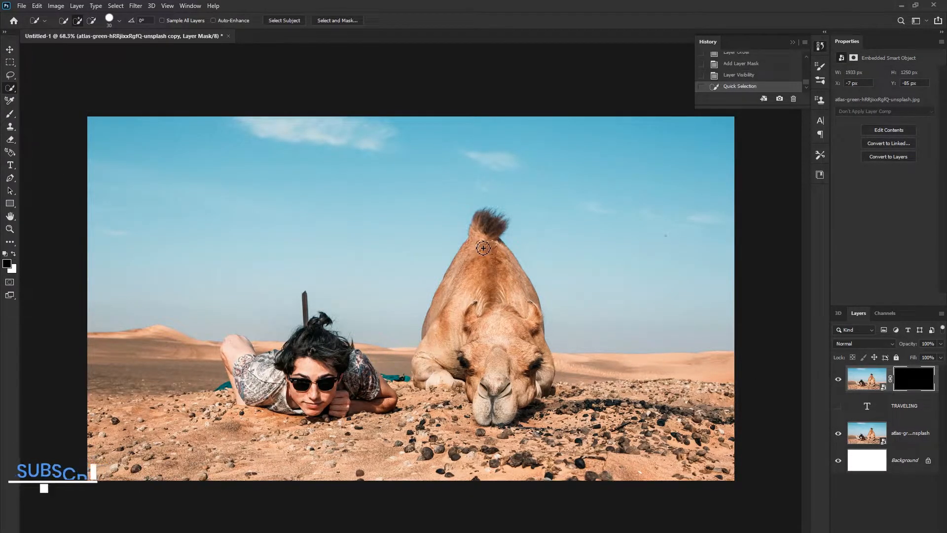
pyautogui.moveTo(488, 221); pyautogui.dragTo(495, 249)
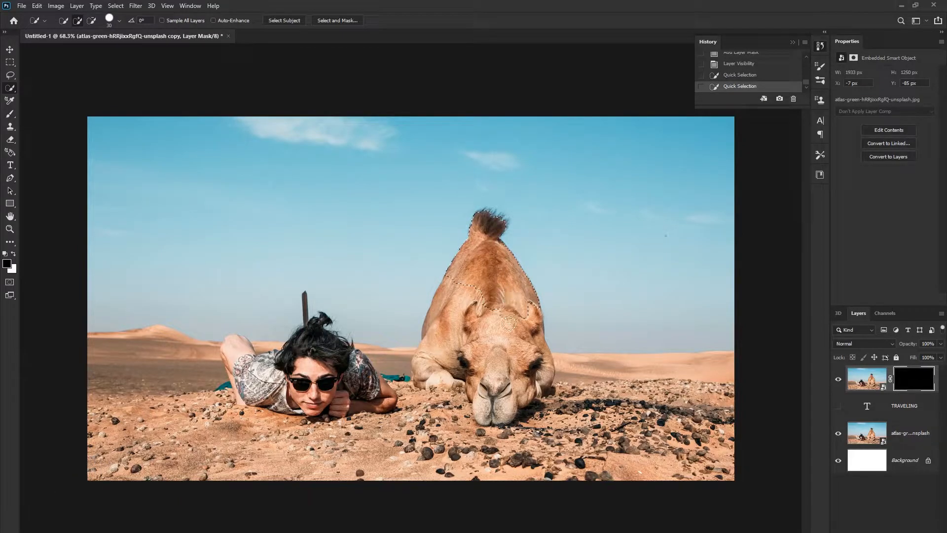
pyautogui.moveTo(474, 325); pyautogui.dragTo(462, 340)
pyautogui.moveTo(484, 227); pyautogui.dragTo(503, 225)
pyautogui.moveTo(495, 379)
pyautogui.mouseDown()
pyautogui.moveTo(503, 386)
pyautogui.moveTo(493, 395)
pyautogui.moveTo(510, 402)
pyautogui.moveTo(543, 376)
pyautogui.mouseUp()
pyautogui.moveTo(451, 378); pyautogui.dragTo(431, 371)
# Show the TRAVELING text layer again and fill the camel selection with White on the photo copy's mask.
pyautogui.click(839, 405)
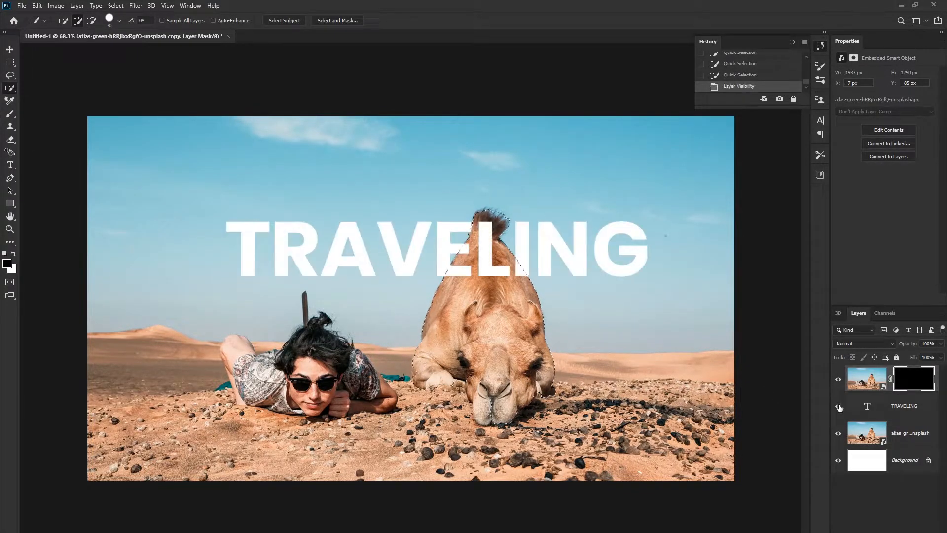
pyautogui.rightClick(489, 239)
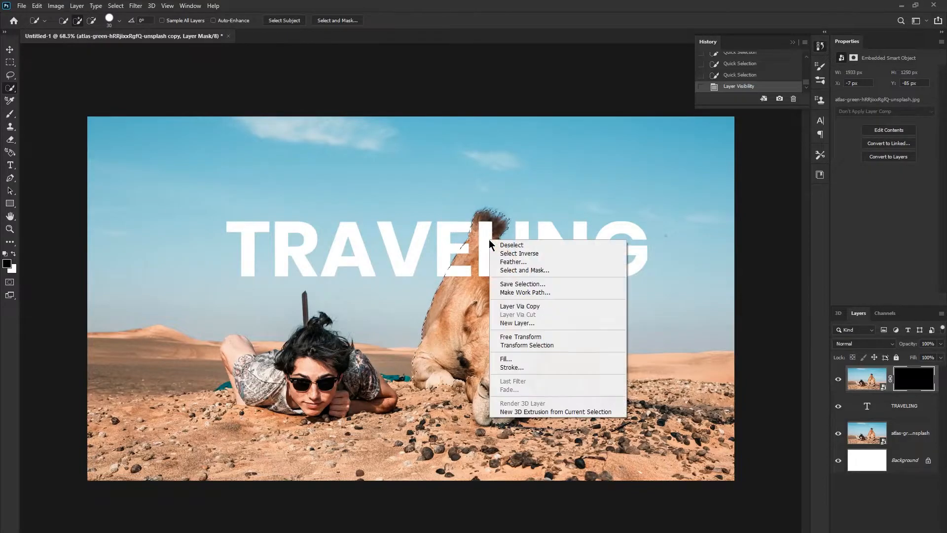
pyautogui.click(526, 359)
pyautogui.click(325, 241)
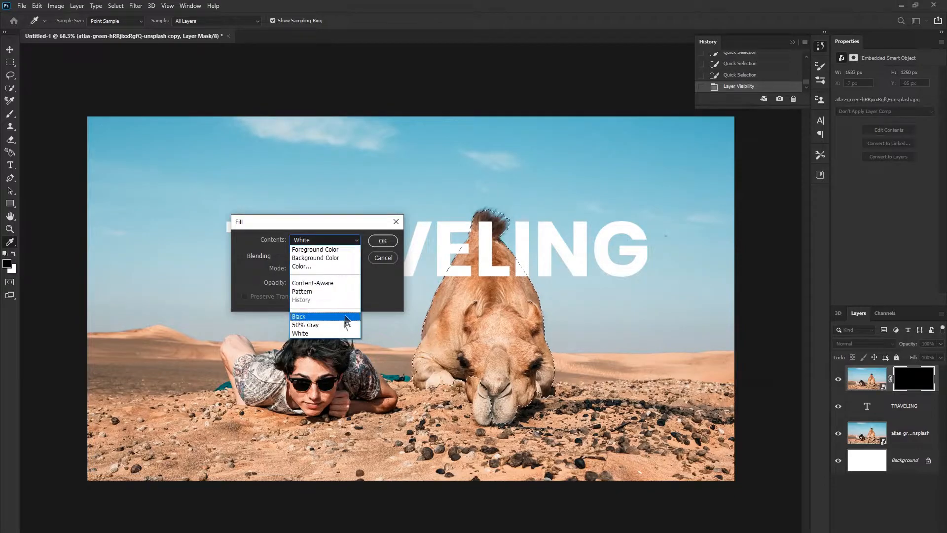
pyautogui.click(302, 333)
pyautogui.click(382, 241)
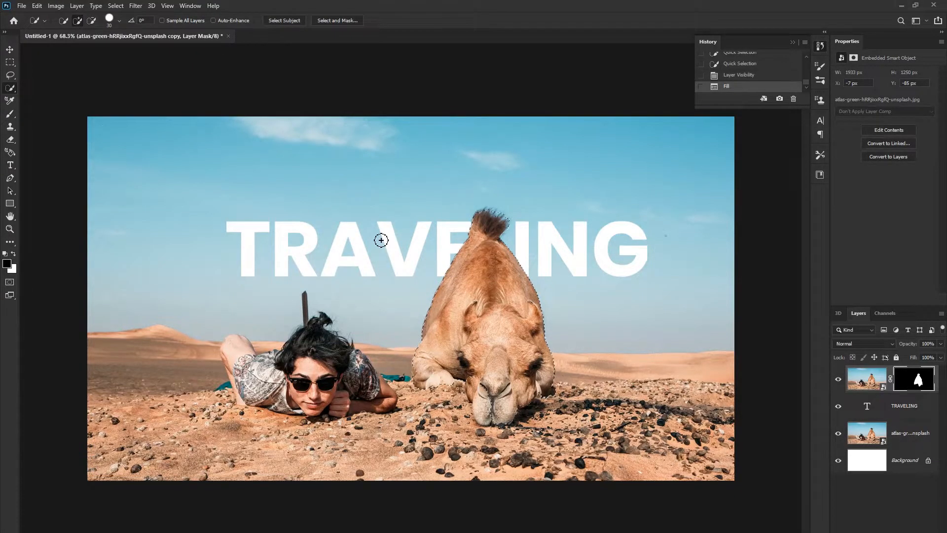
# Clear the selection around the camel and leave no layer selected.
pyautogui.rightClick(479, 250)
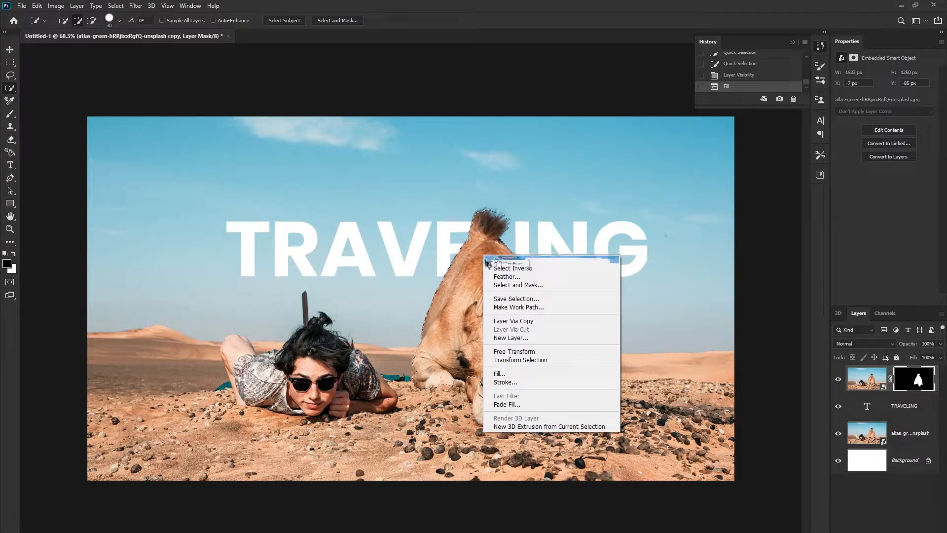
pyautogui.click(491, 255)
pyautogui.click(9, 49)
pyautogui.click(268, 93)
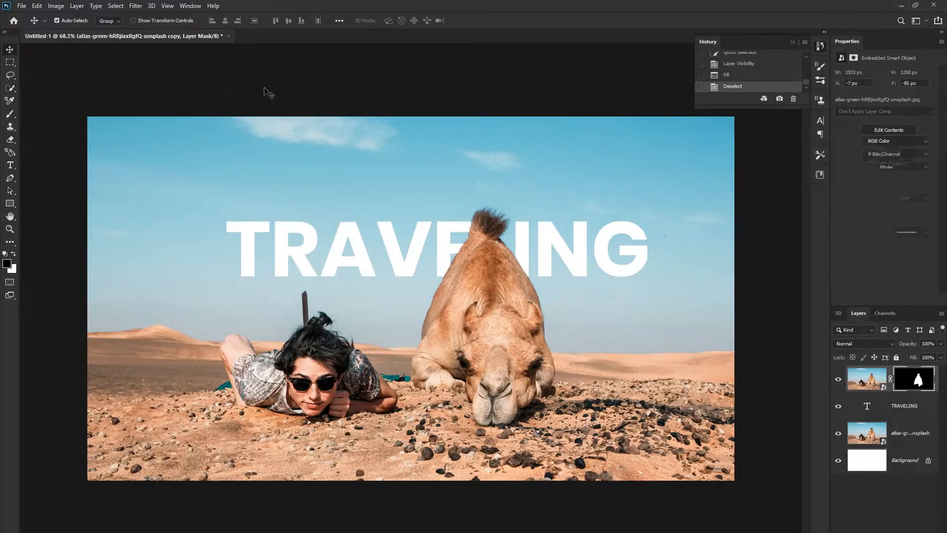
pyautogui.scroll(-1, 444, 331)
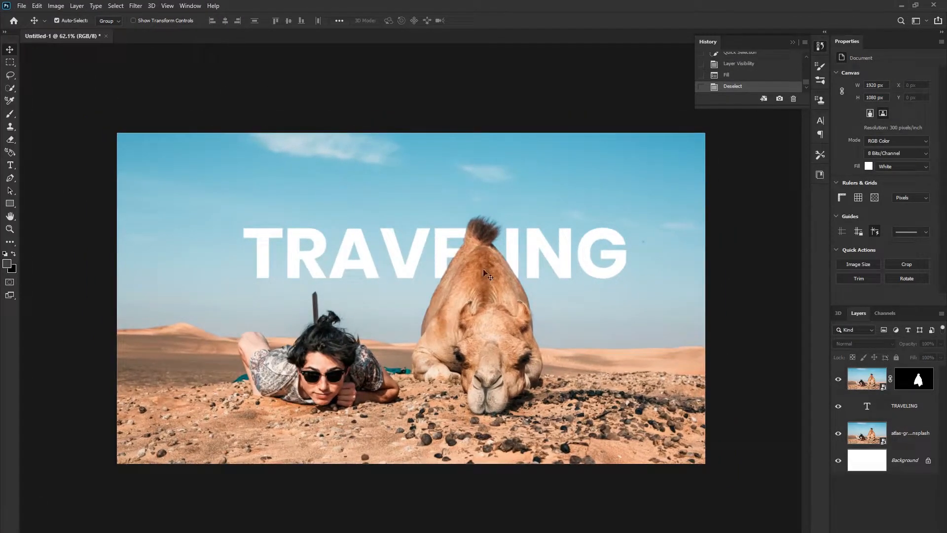
pyautogui.scroll(1, 484, 269)
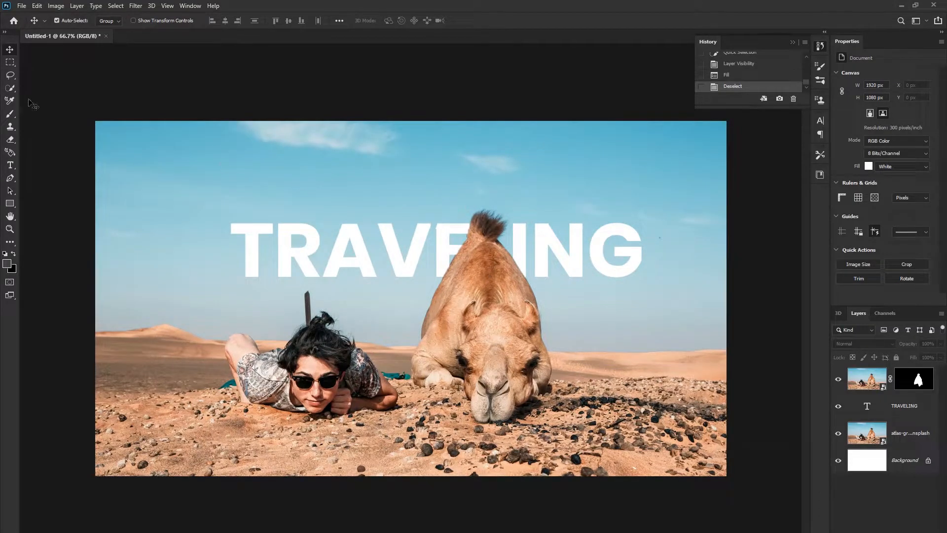
pyautogui.click(10, 165)
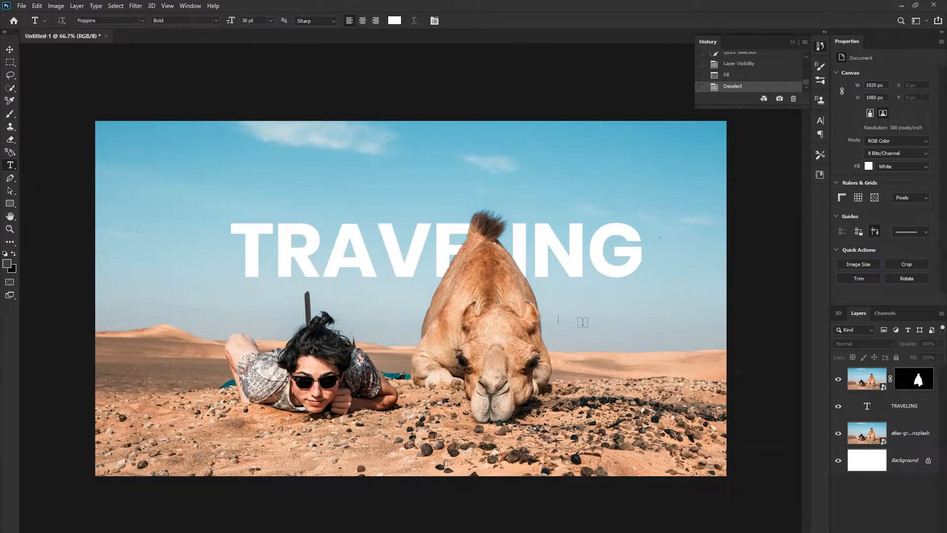
pyautogui.click(546, 314)
pyautogui.click(470, 20)
pyautogui.click(415, 367)
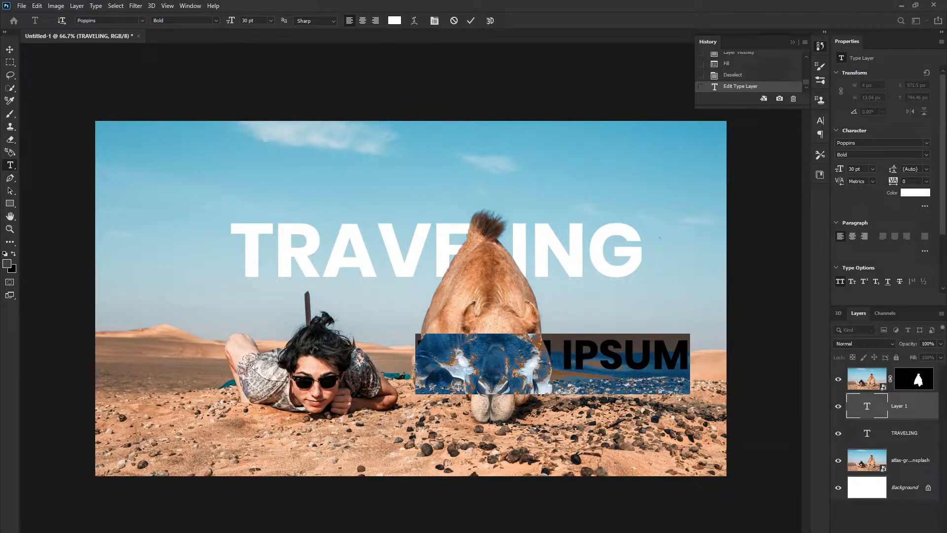
pyautogui.press('BackSpace')
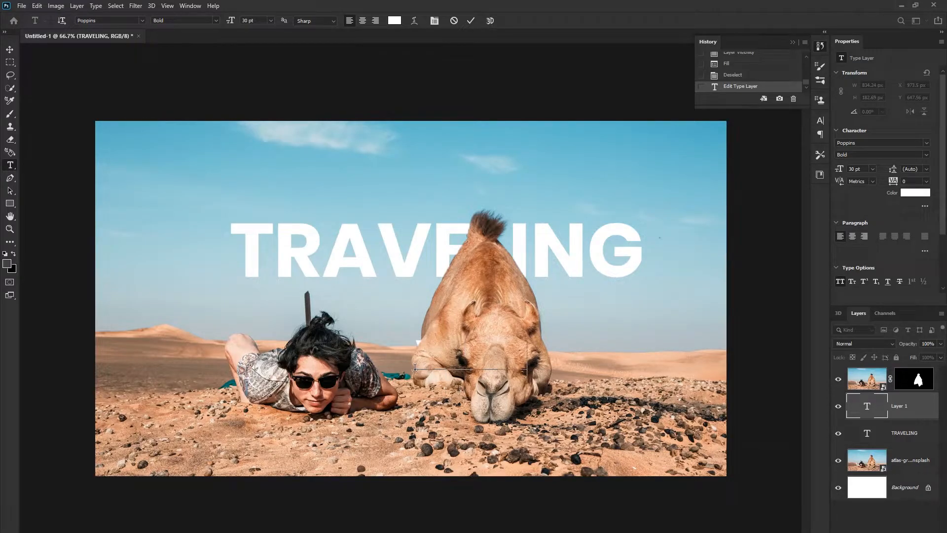
pyautogui.click(471, 20)
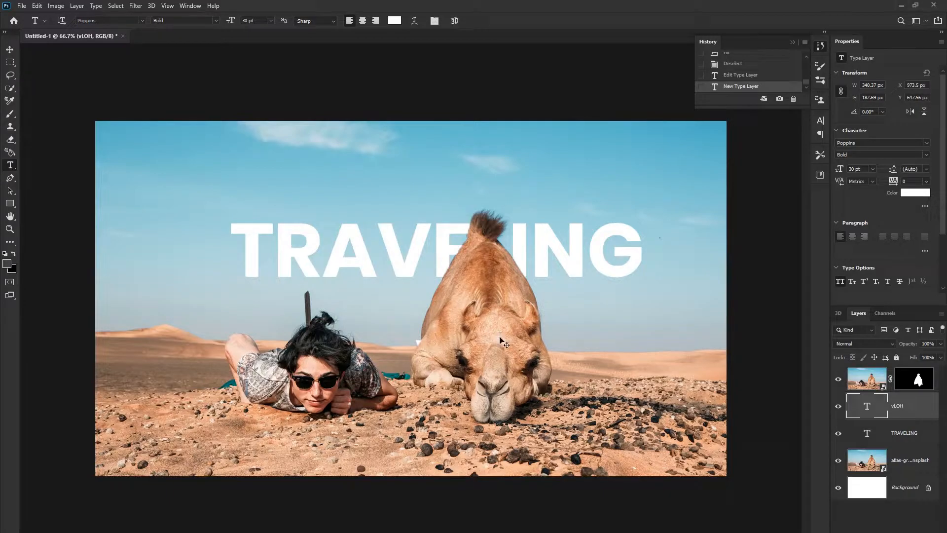
pyautogui.press('Delete')
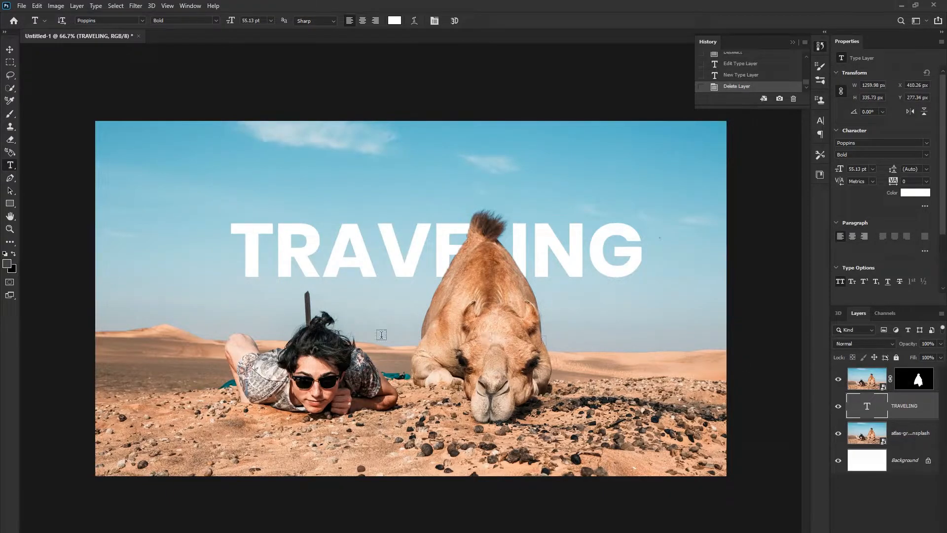
# Add the text VLOG below TRAVELING, between the man and the camel, in 30 pt Poppins Bold.
pyautogui.click(338, 322)
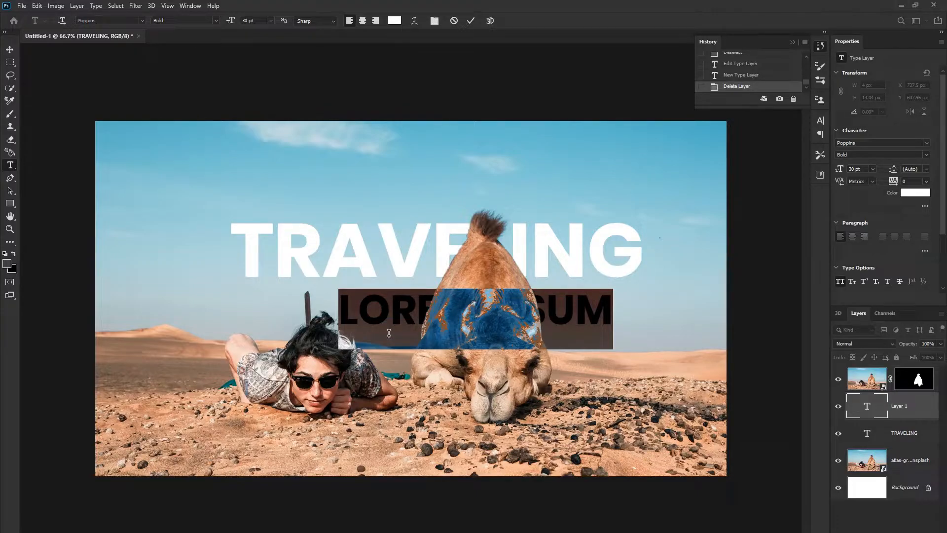
pyautogui.write('VL')
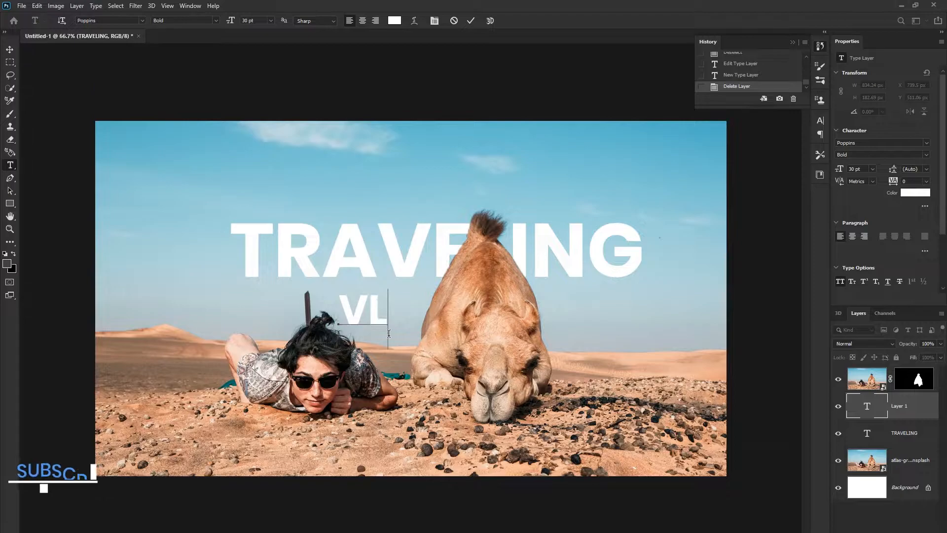
pyautogui.write('OG')
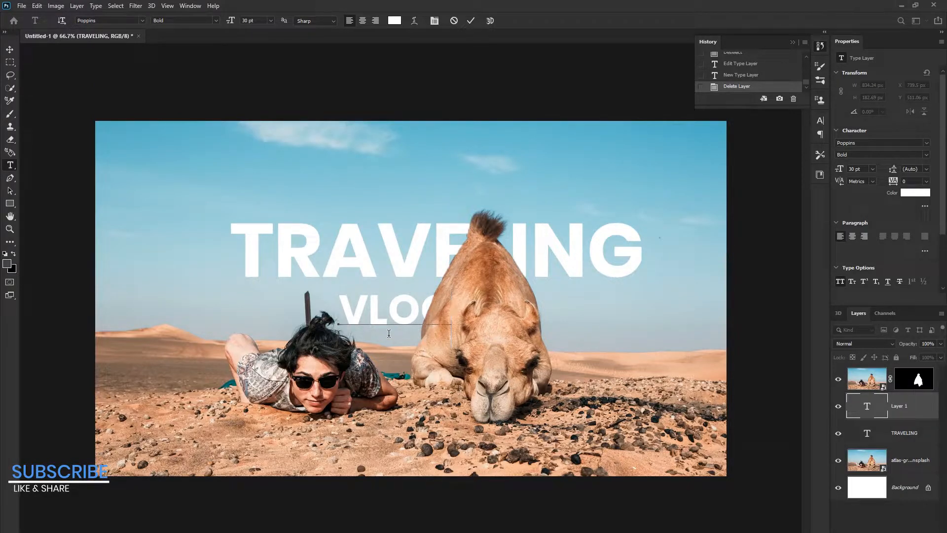
pyautogui.click(471, 21)
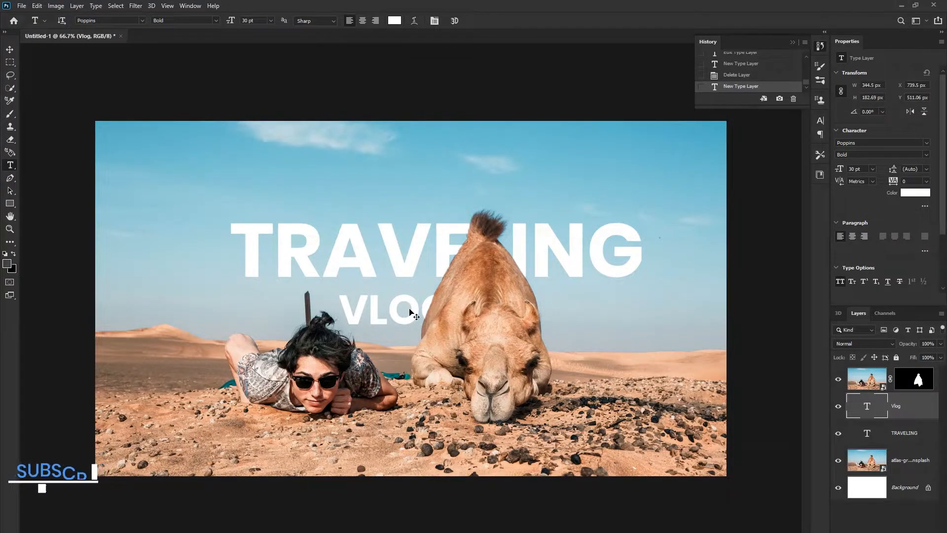
pyautogui.hotkey('ctrl', 't')
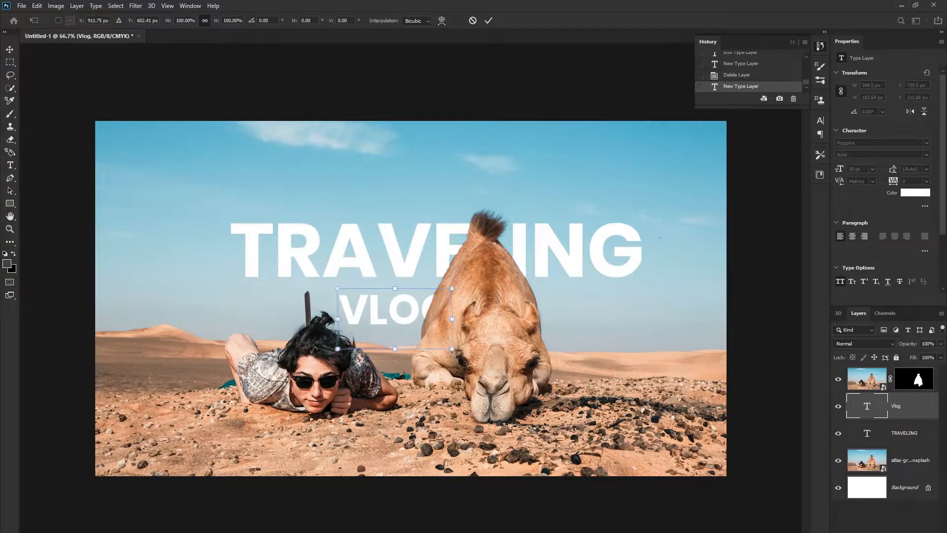
pyautogui.moveTo(452, 350); pyautogui.dragTo(528, 389)
pyautogui.moveTo(414, 321); pyautogui.dragTo(605, 339)
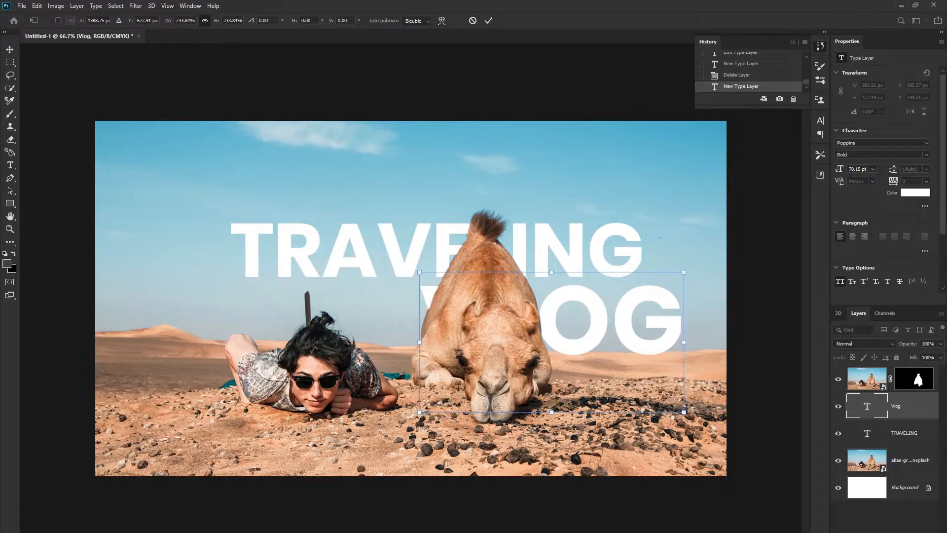
pyautogui.moveTo(684, 412); pyautogui.dragTo(658, 327)
pyautogui.moveTo(674, 367); pyautogui.dragTo(682, 387)
pyautogui.hotkey('ctrl', '0')
pyautogui.moveTo(620, 393); pyautogui.dragTo(602, 318)
pyautogui.click(487, 21)
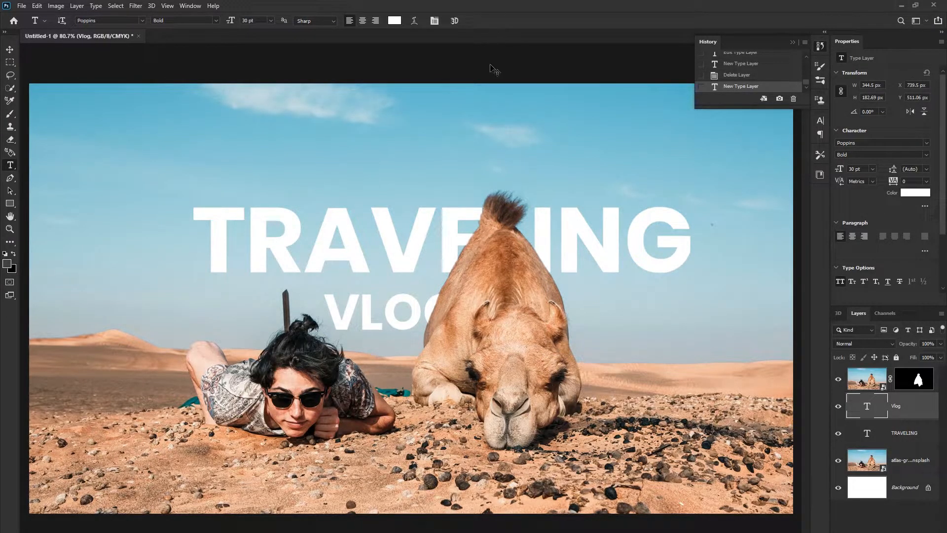
# Move the VLOG text beside the camel, beneath the last letters of TRAVELING, with their ends aligned.
pyautogui.press('v')
pyautogui.moveTo(416, 316); pyautogui.dragTo(643, 317)
pyautogui.click(425, 127)
pyautogui.hotkey('ctrl', '-')
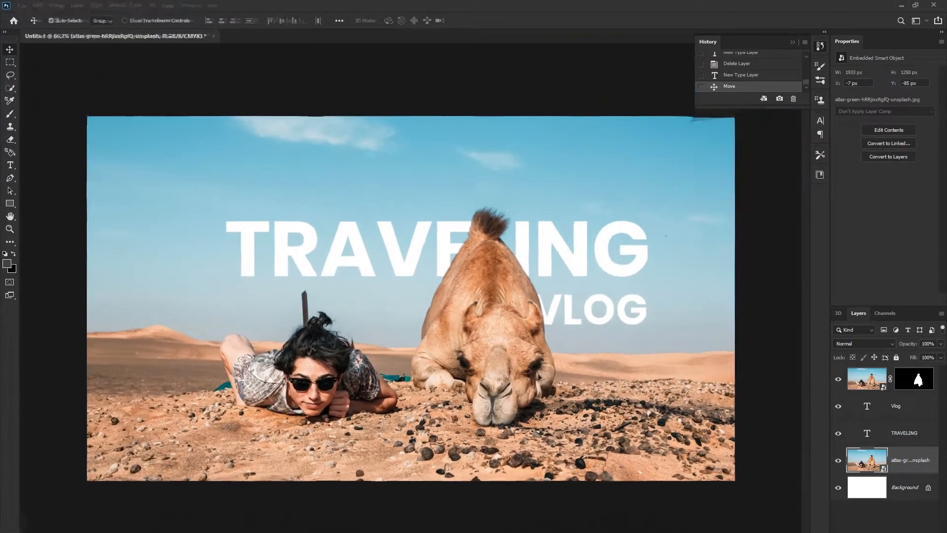
# Duplicate the VLOG text into the gap between the man and the camel and change the copy's wording to WOW.
pyautogui.moveTo(593, 322); pyautogui.dragTo(430, 374)
pyautogui.press('t')
pyautogui.click(406, 367)
pyautogui.hotkey('ctrl', 'a')
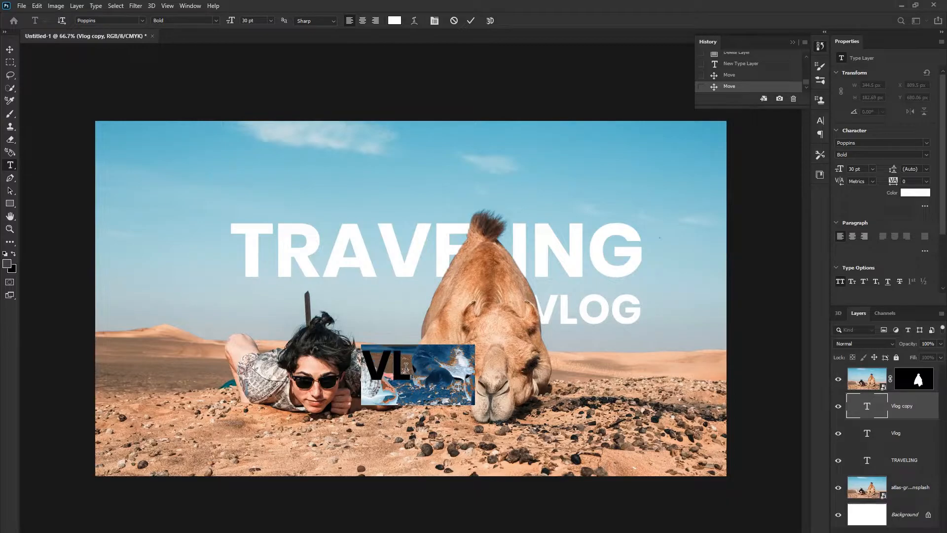
pyautogui.write('WORL')
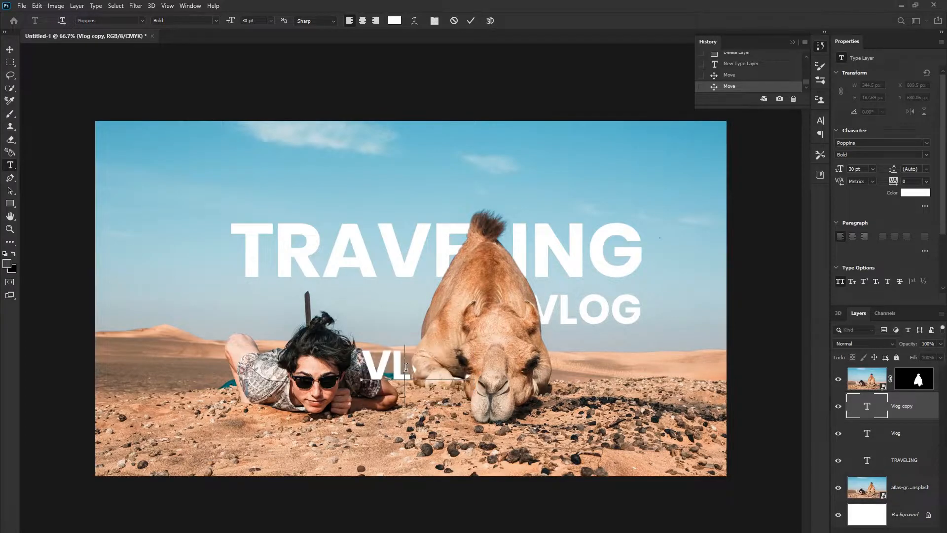
pyautogui.click(473, 21)
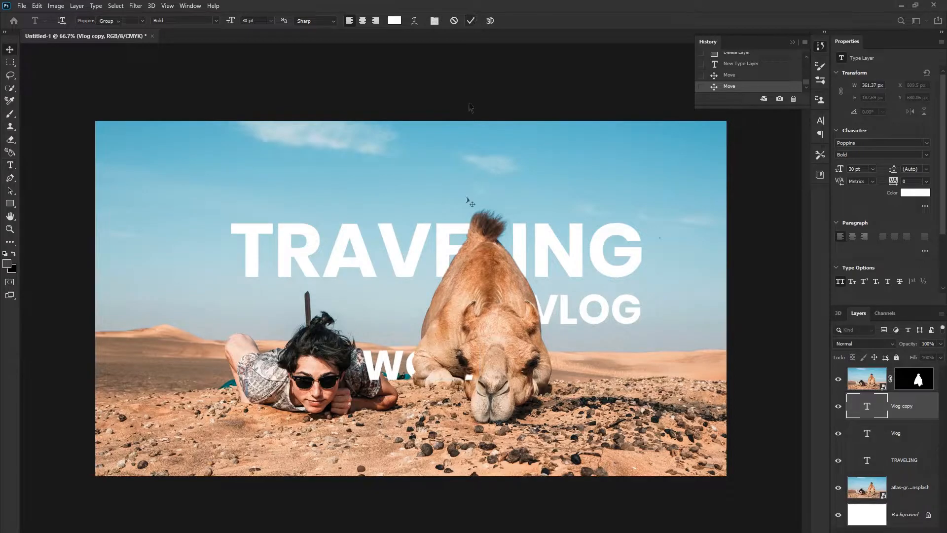
# Enlarge the WOW text to about 55.55 pt and move it behind the camel's head, just below VLOG.
pyautogui.press('v')
pyautogui.moveTo(392, 380); pyautogui.dragTo(372, 380)
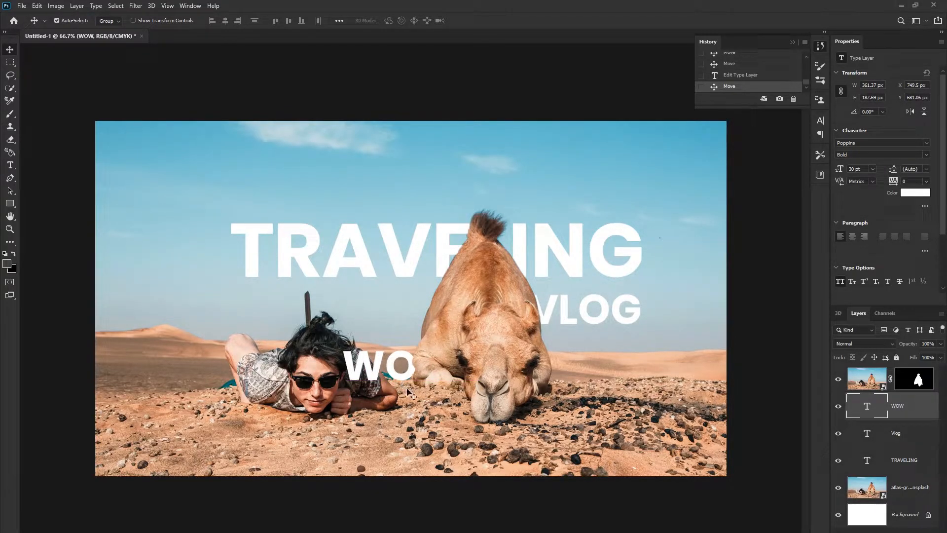
pyautogui.hotkey('ctrl', 't')
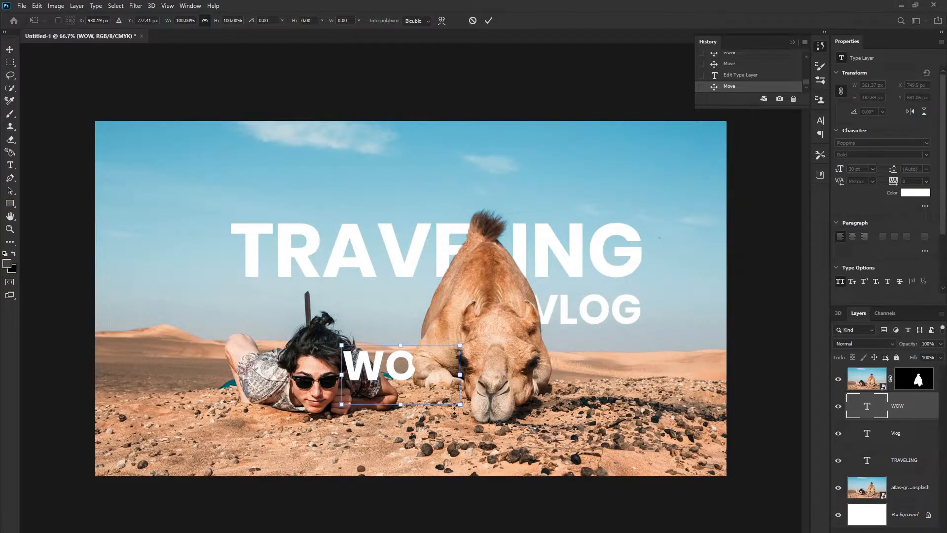
pyautogui.moveTo(460, 405); pyautogui.dragTo(511, 429)
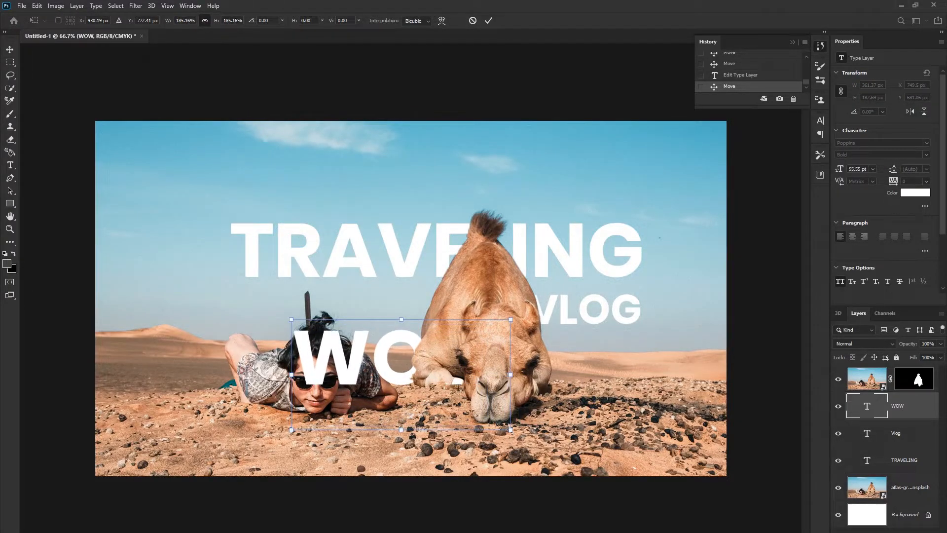
pyautogui.moveTo(404, 384); pyautogui.dragTo(433, 376)
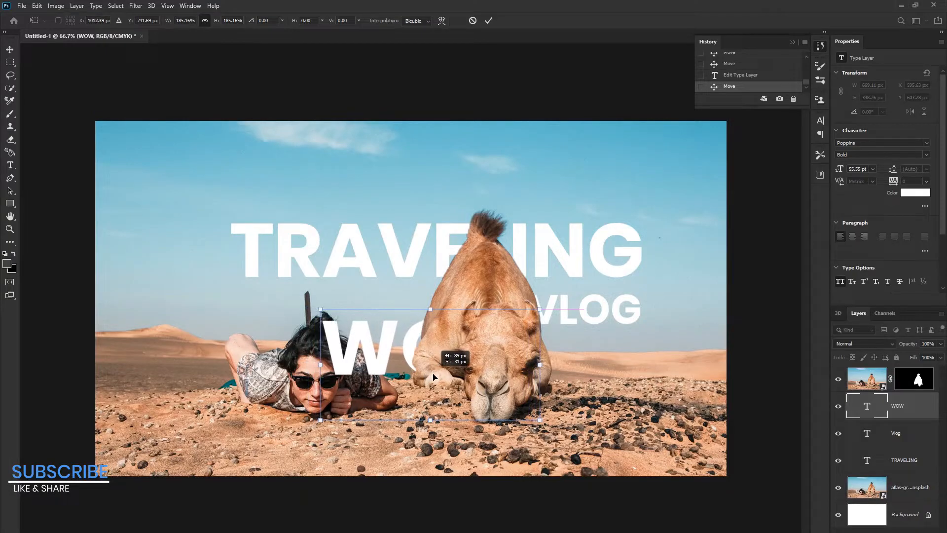
pyautogui.click(489, 20)
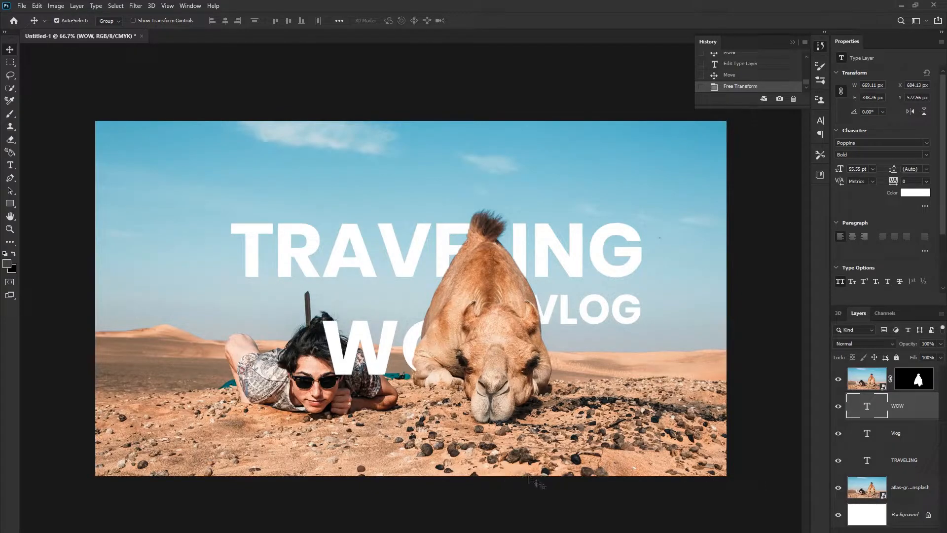
pyautogui.moveTo(373, 367); pyautogui.dragTo(434, 368)
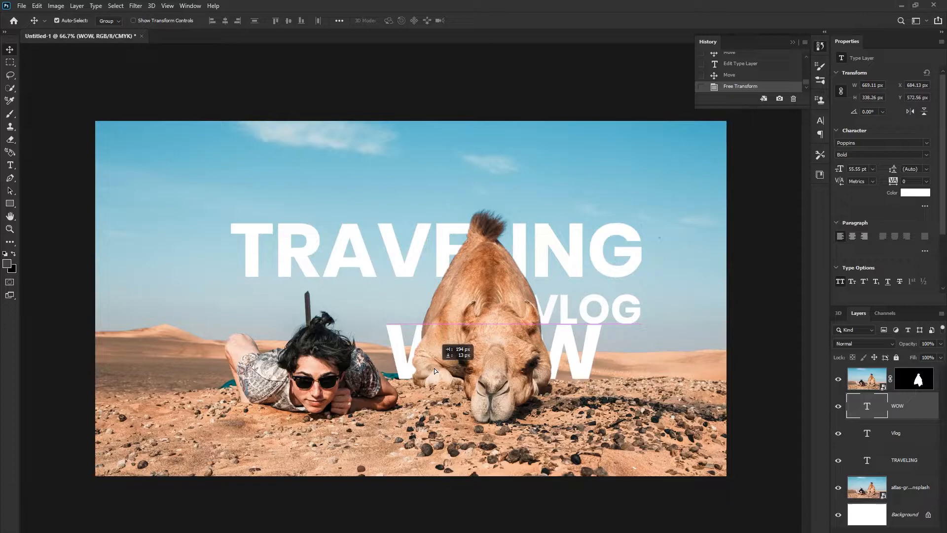
# Try further sizes and positions for the WOW text around the camel.
pyautogui.hotkey('ctrl', 't')
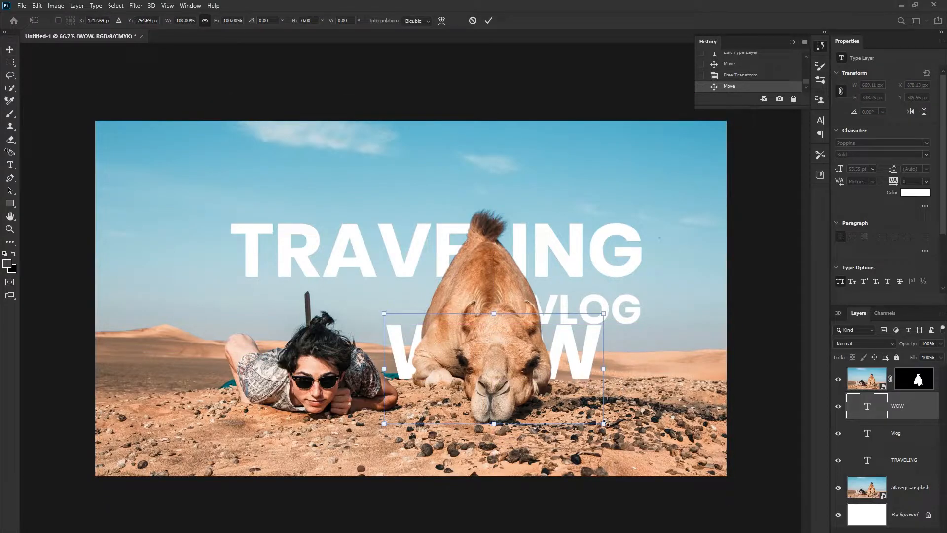
pyautogui.moveTo(604, 424); pyautogui.dragTo(629, 437)
pyautogui.moveTo(567, 372); pyautogui.dragTo(572, 378)
pyautogui.moveTo(632, 305); pyautogui.dragTo(602, 317)
pyautogui.moveTo(584, 357); pyautogui.dragTo(676, 358)
pyautogui.moveTo(694, 425); pyautogui.dragTo(659, 405)
pyautogui.moveTo(643, 368); pyautogui.dragTo(463, 361)
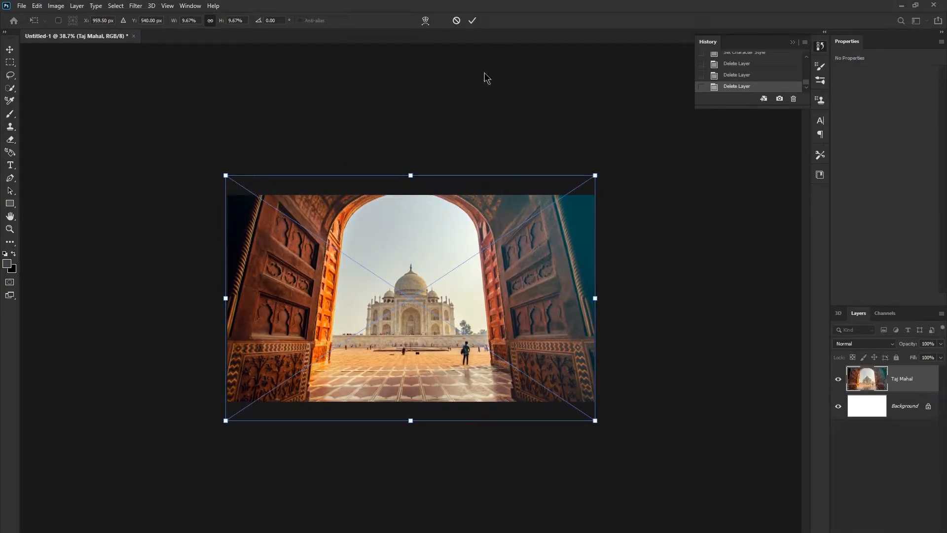
# Place the Taj Mahal photo as an embedded smart object covering the canvas.
pyautogui.click(472, 20)
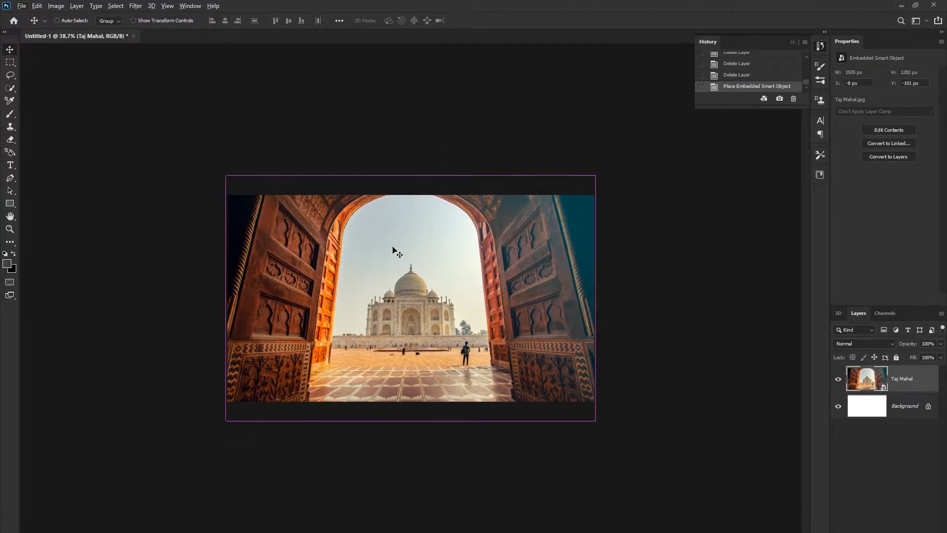
pyautogui.hotkey('ctrl', '+')
pyautogui.hotkey('ctrl', '+')
pyautogui.hotkey('ctrl', '+')
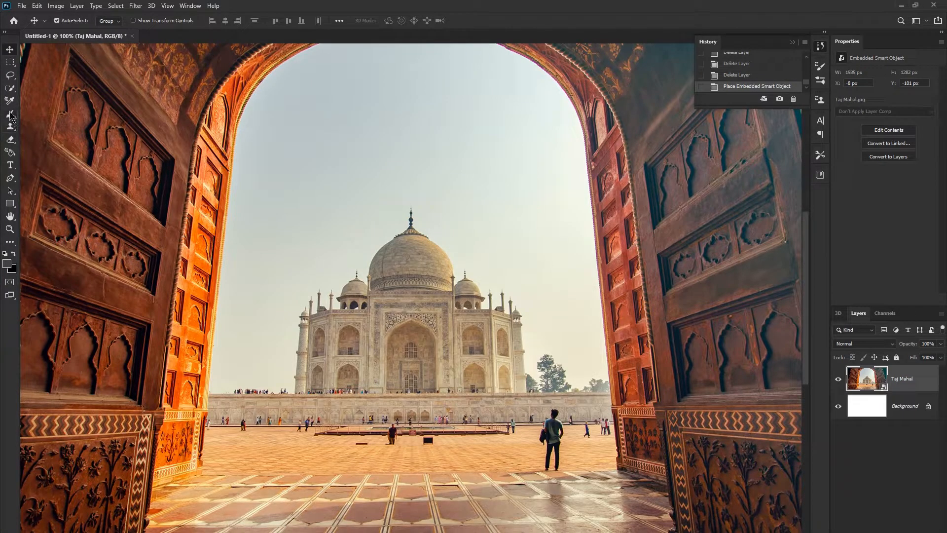
# Add the text TAJ MAHAL in white 30 pt Poppins Bold across the upper part of the dome.
pyautogui.click(10, 166)
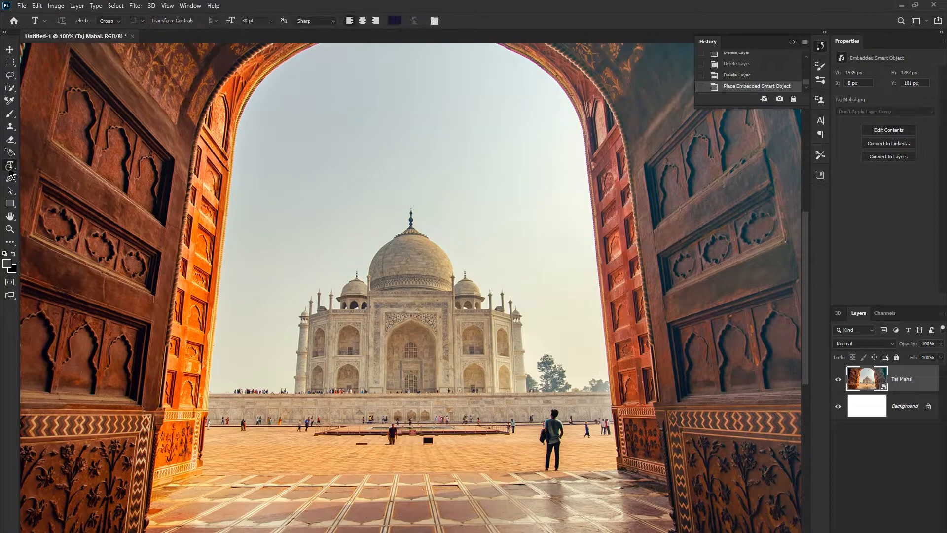
pyautogui.click(317, 260)
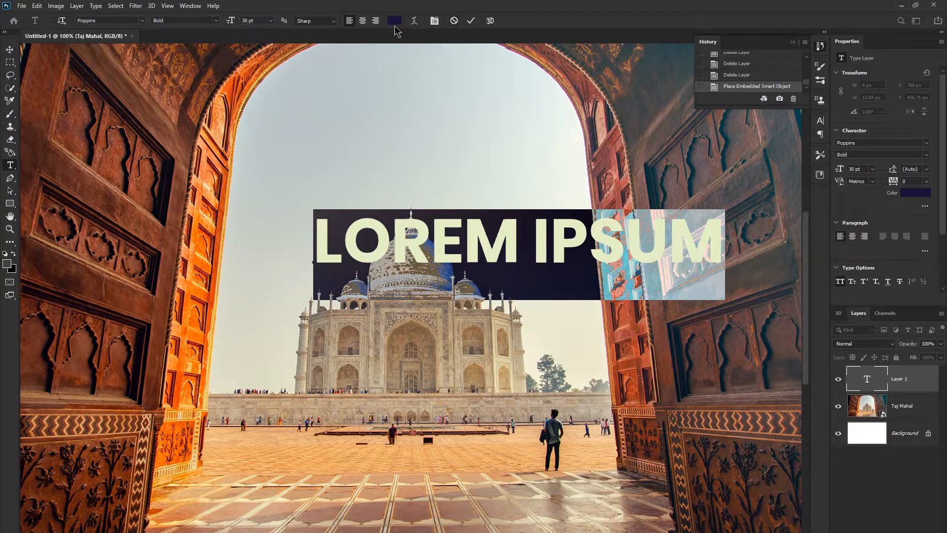
pyautogui.click(394, 21)
pyautogui.moveTo(615, 402); pyautogui.dragTo(583, 375)
pyautogui.click(827, 388)
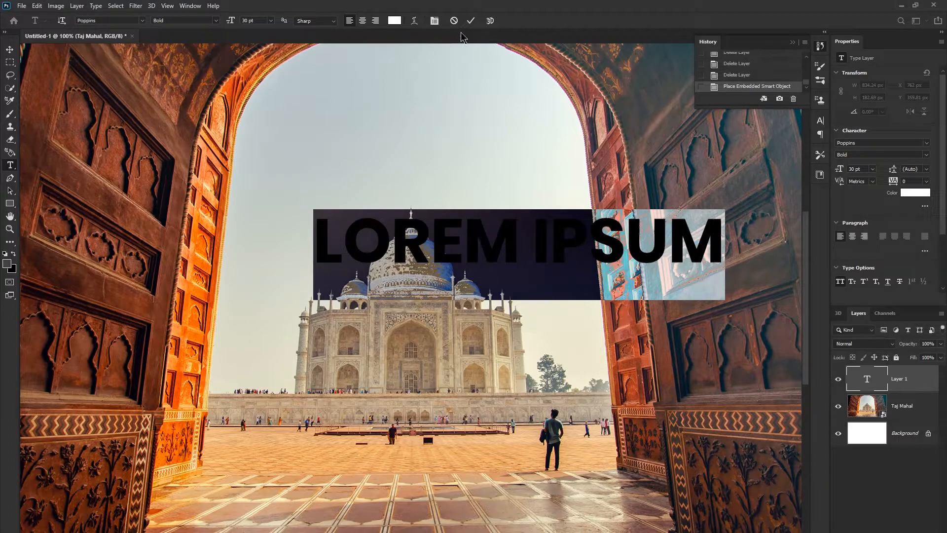
pyautogui.write('T')
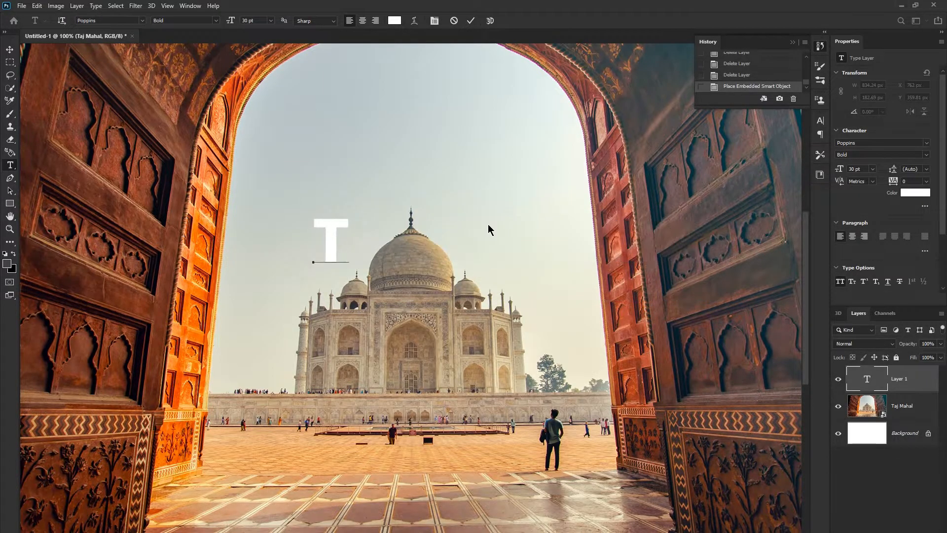
pyautogui.write('AJ MA')
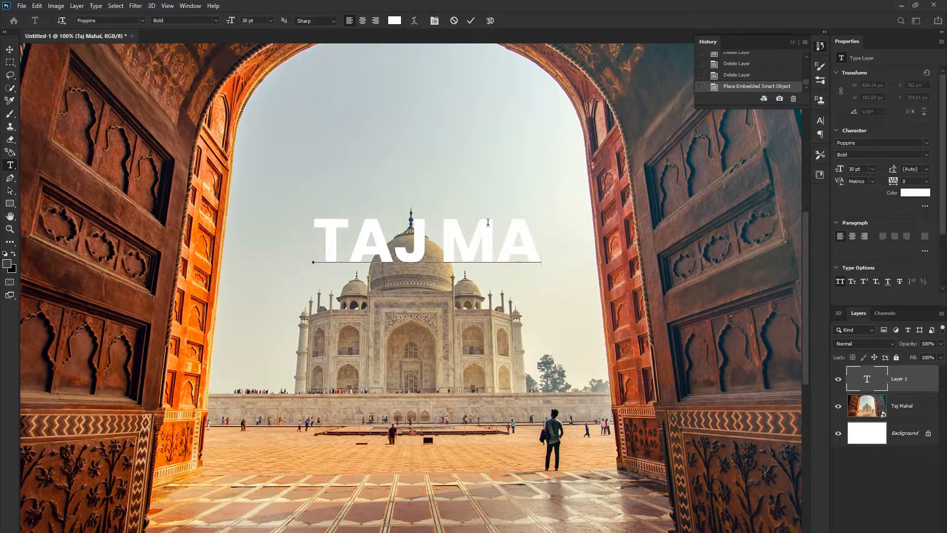
pyautogui.write('HA')
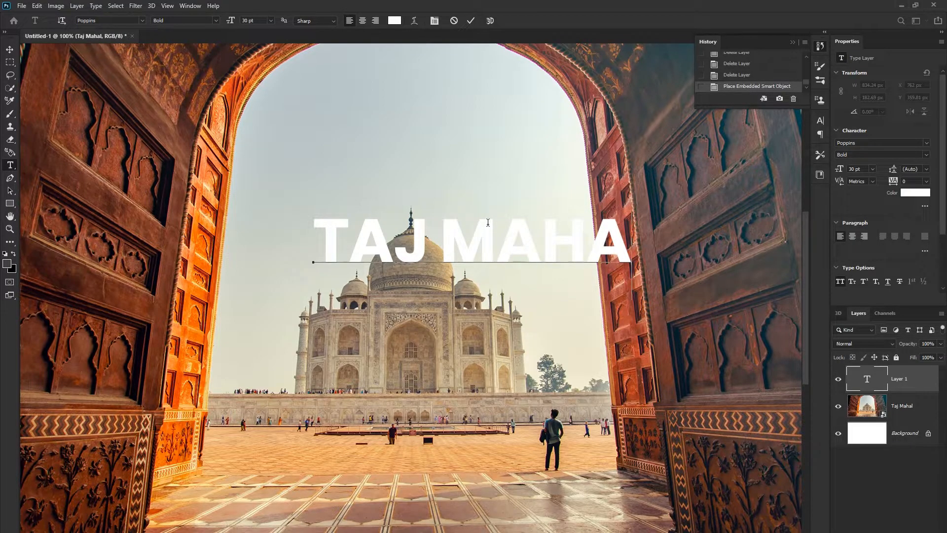
pyautogui.write('L')
pyautogui.click(471, 20)
# Scale the TAJ MAHAL text to about 80% and centre it over the dome, just below the spire.
pyautogui.click(10, 49)
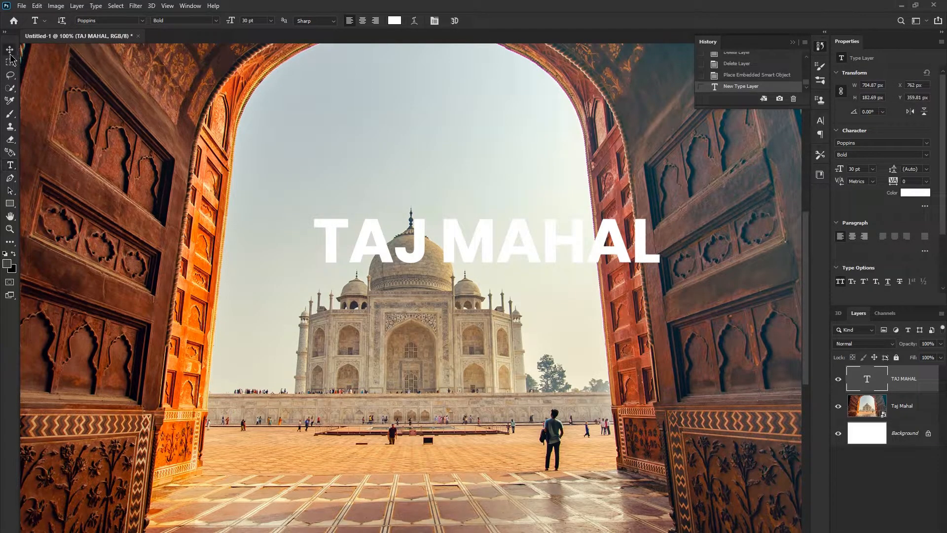
pyautogui.moveTo(521, 250); pyautogui.dragTo(459, 245)
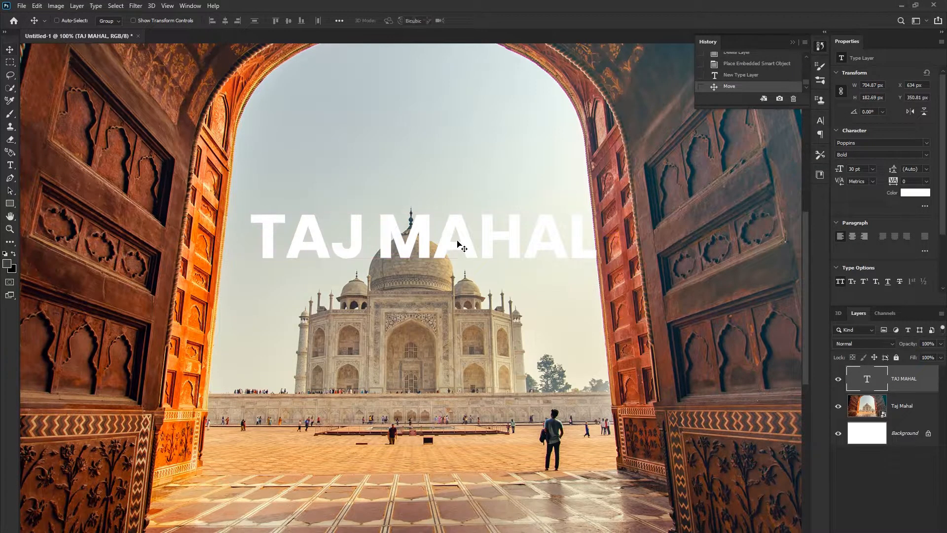
pyautogui.hotkey('ctrl', 't')
pyautogui.moveTo(596, 295); pyautogui.dragTo(562, 285)
pyautogui.moveTo(546, 251); pyautogui.dragTo(539, 250)
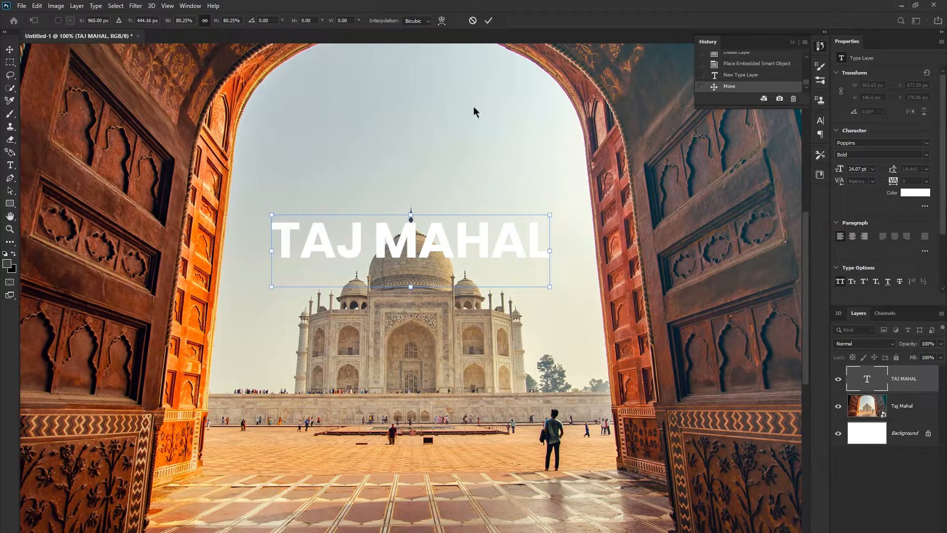
pyautogui.click(489, 21)
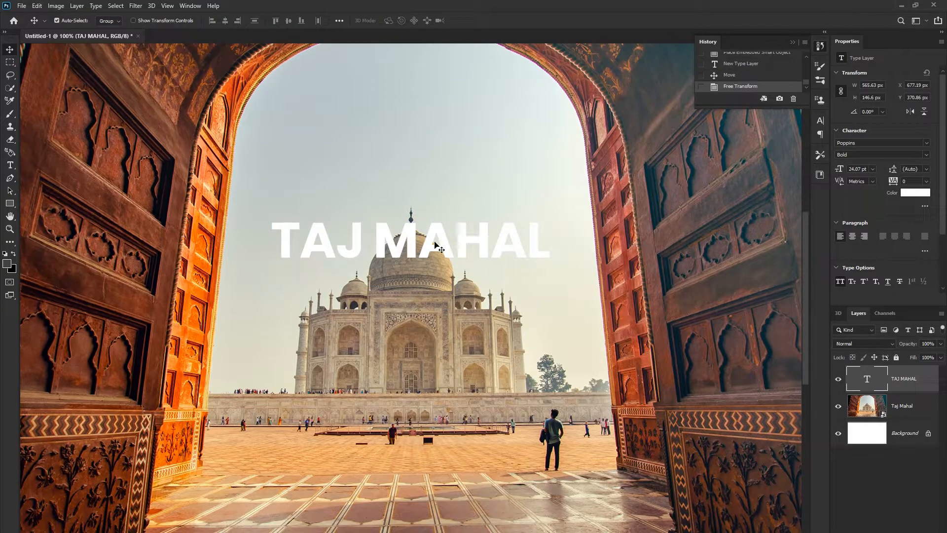
pyautogui.moveTo(435, 242); pyautogui.dragTo(436, 250)
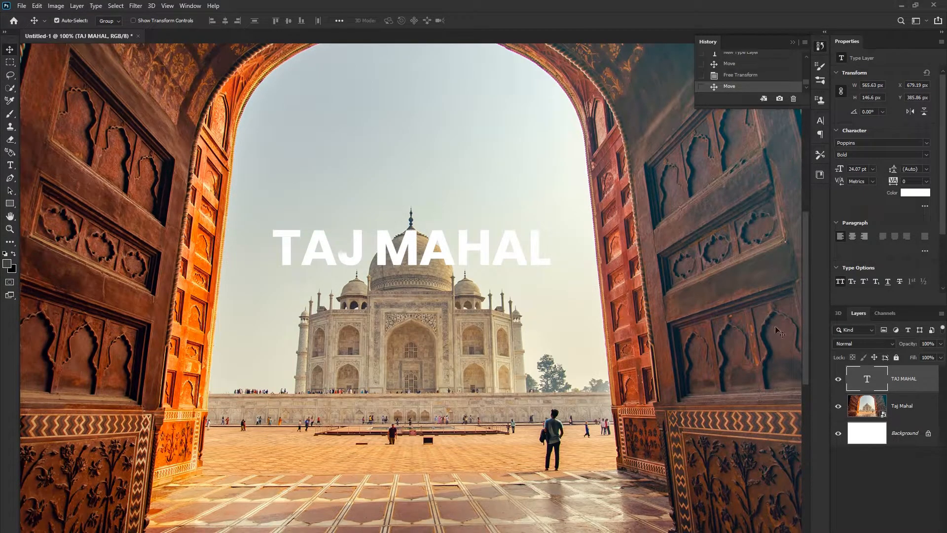
# Duplicate the Taj Mahal photo layer and move the copy above the TAJ MAHAL text layer.
pyautogui.click(900, 408)
pyautogui.moveTo(901, 409); pyautogui.dragTo(918, 532)
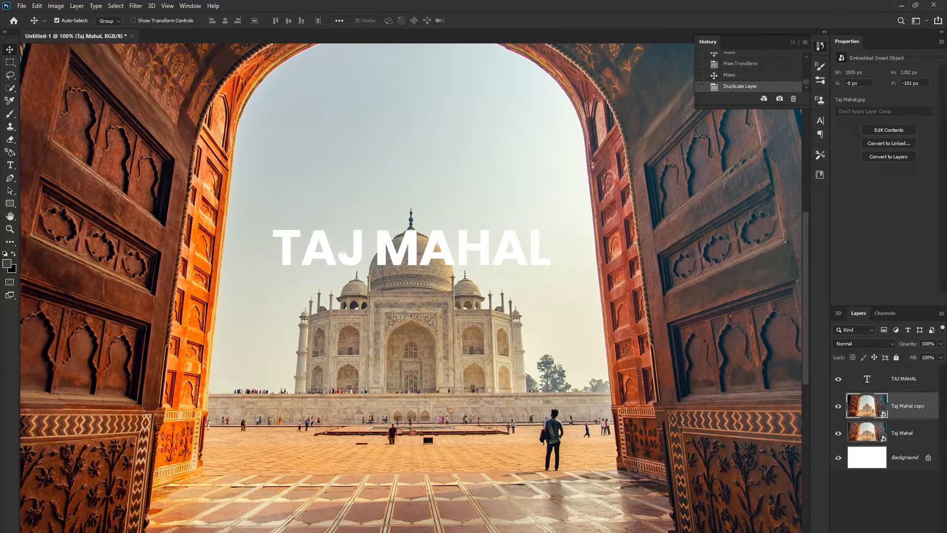
pyautogui.moveTo(898, 410); pyautogui.dragTo(895, 380)
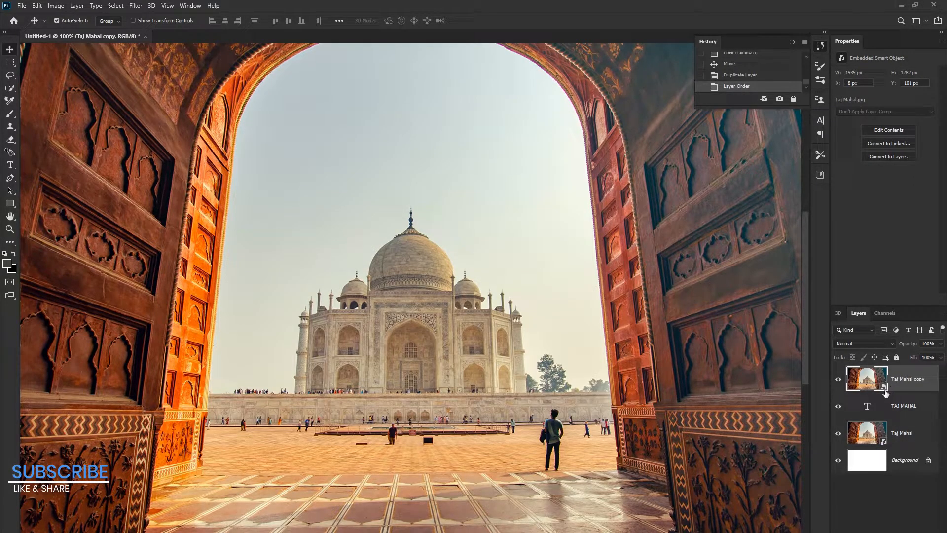
# Add a layer mask that hides the whole Taj Mahal photo copy.
pyautogui.click(76, 5)
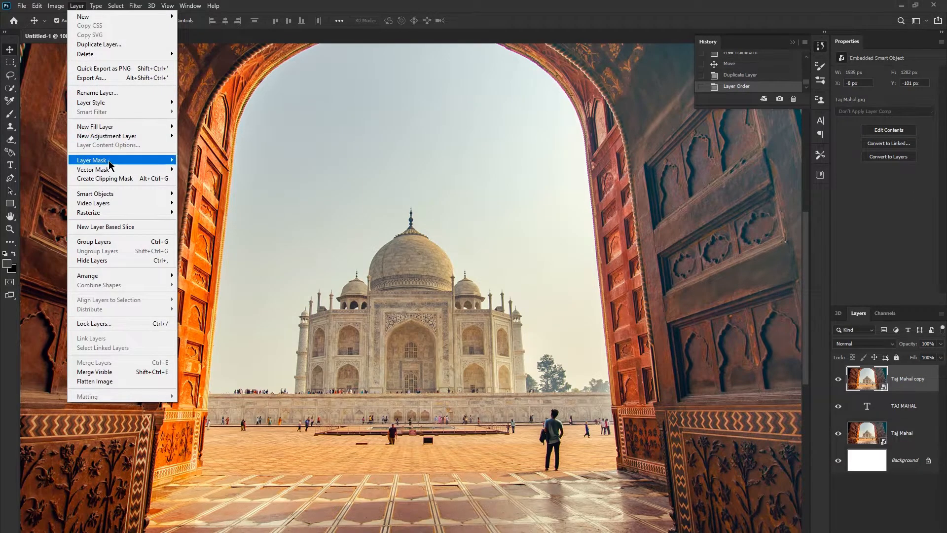
pyautogui.moveTo(123, 160)
pyautogui.click(204, 169)
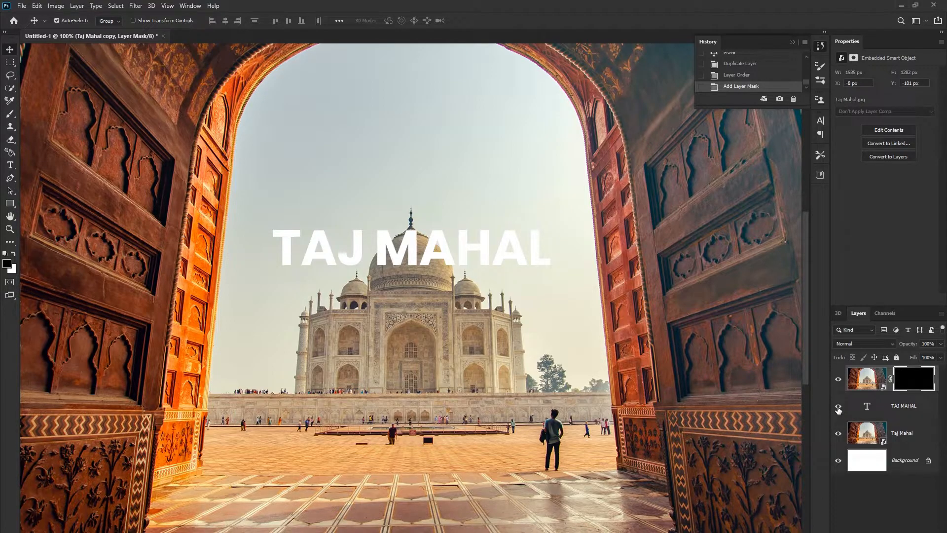
# Hide the TAJ MAHAL text layer and select the main dome and its spire with the Quick Selection tool.
pyautogui.scroll(2, 399, 225)
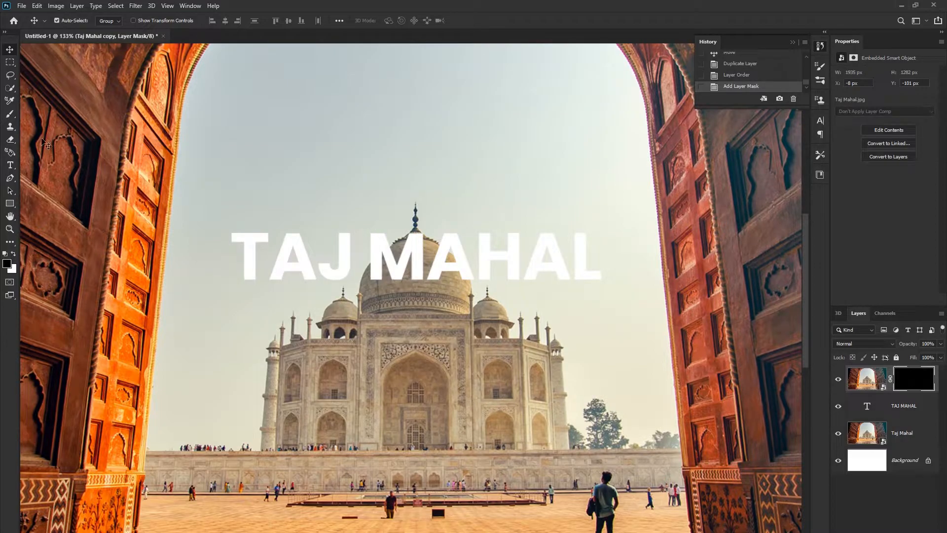
pyautogui.click(10, 88)
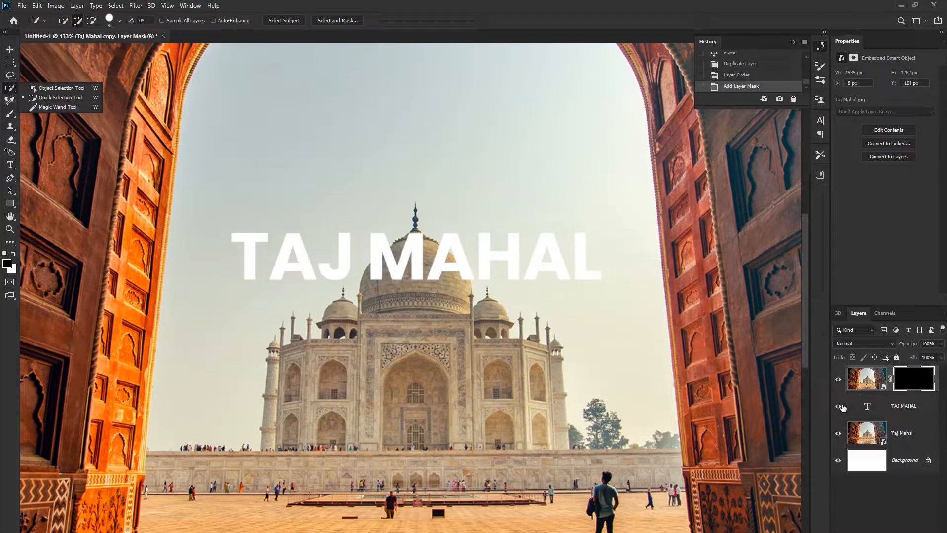
pyautogui.click(838, 406)
pyautogui.moveTo(406, 256); pyautogui.dragTo(410, 260)
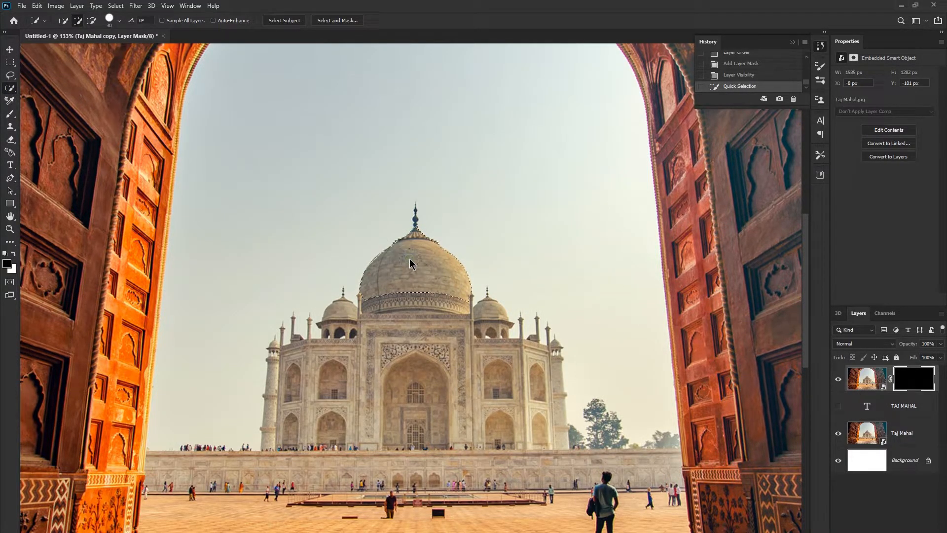
pyautogui.moveTo(411, 214); pyautogui.dragTo(415, 221)
pyautogui.scroll(2, 414, 207)
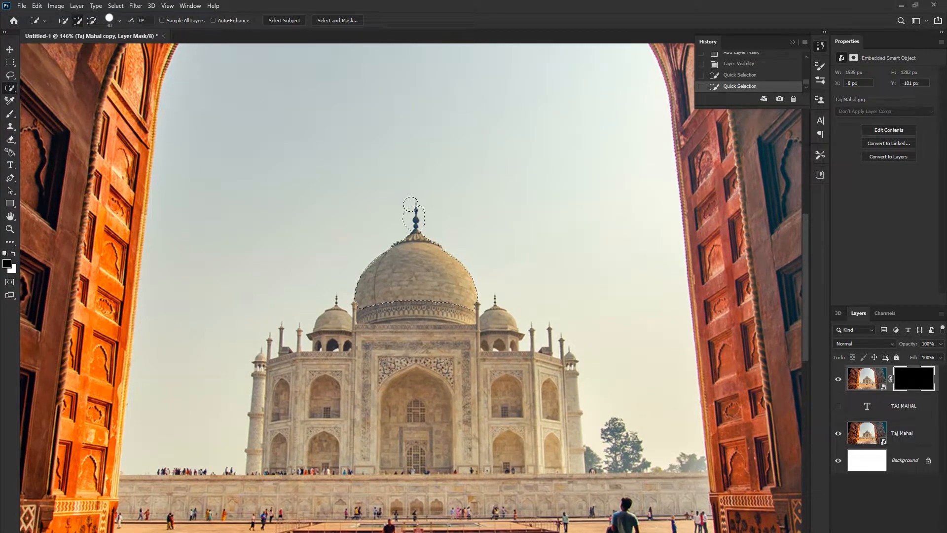
pyautogui.moveTo(413, 203); pyautogui.dragTo(398, 212)
pyautogui.click(410, 227)
pyautogui.moveTo(412, 207); pyautogui.dragTo(415, 218)
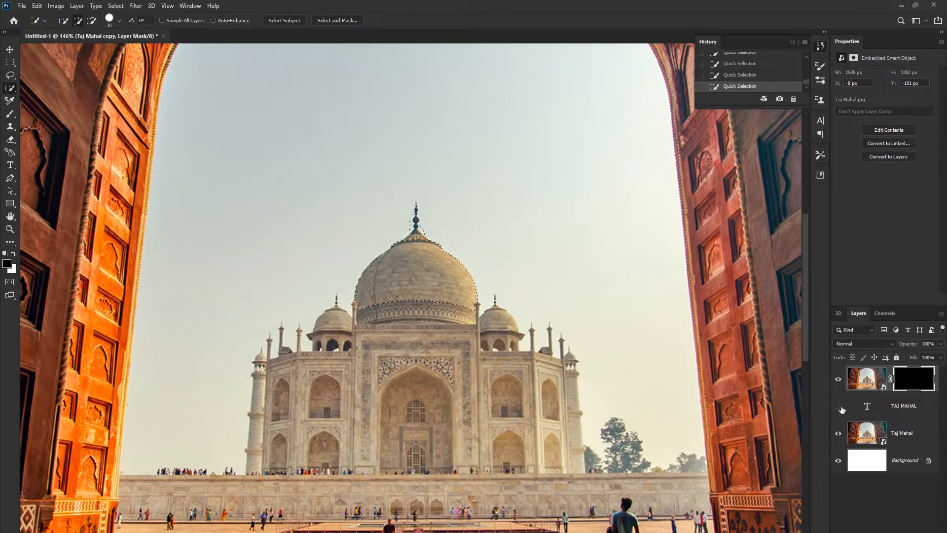
# Show the TAJ MAHAL text layer, fill the dome selection on the photo copy's mask with white at 100% opacity, and deselect.
pyautogui.click(839, 406)
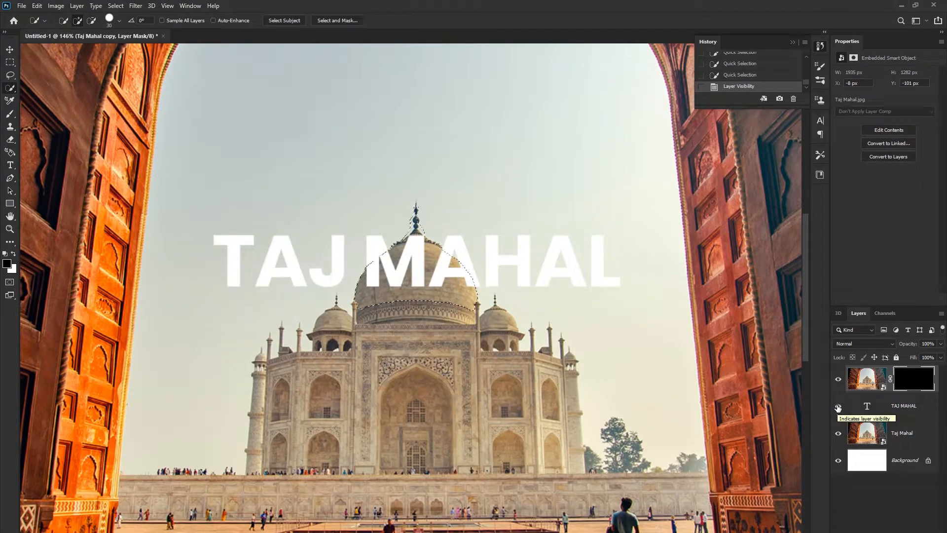
pyautogui.rightClick(412, 270)
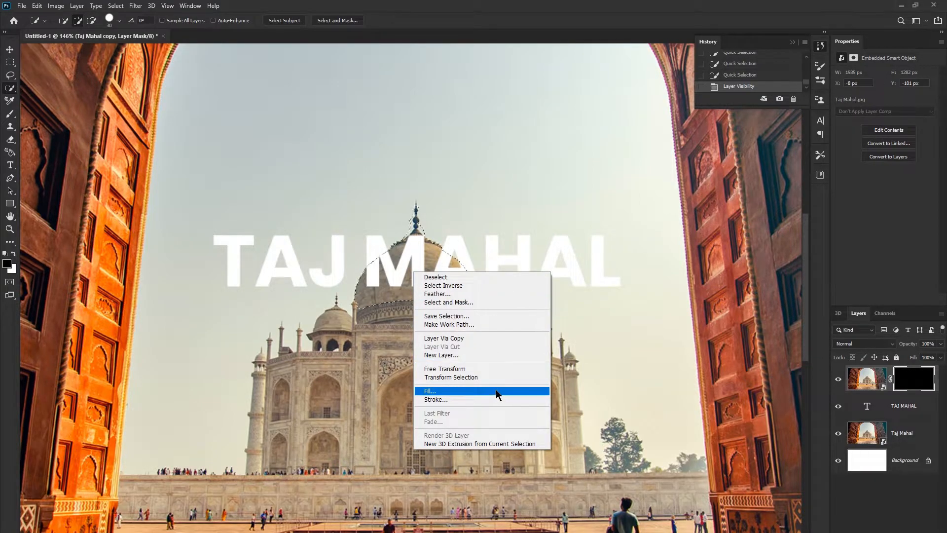
pyautogui.click(435, 390)
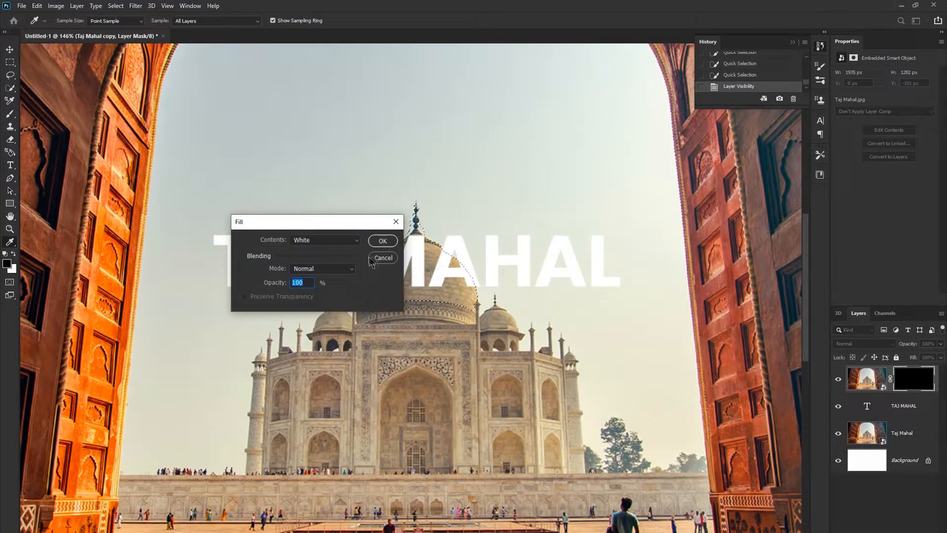
pyautogui.click(381, 243)
pyautogui.rightClick(395, 254)
pyautogui.click(409, 270)
# Examine how the dome overlaps the TAJ MAHAL text, both close up and with the whole image in view.
pyautogui.hotkey('ctrl', '1')
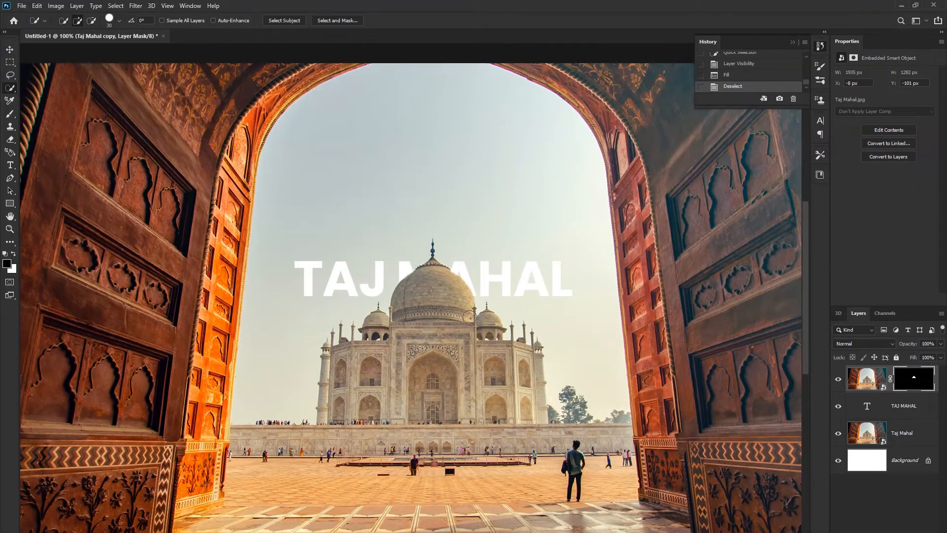
pyautogui.scroll(-1, 470, 317)
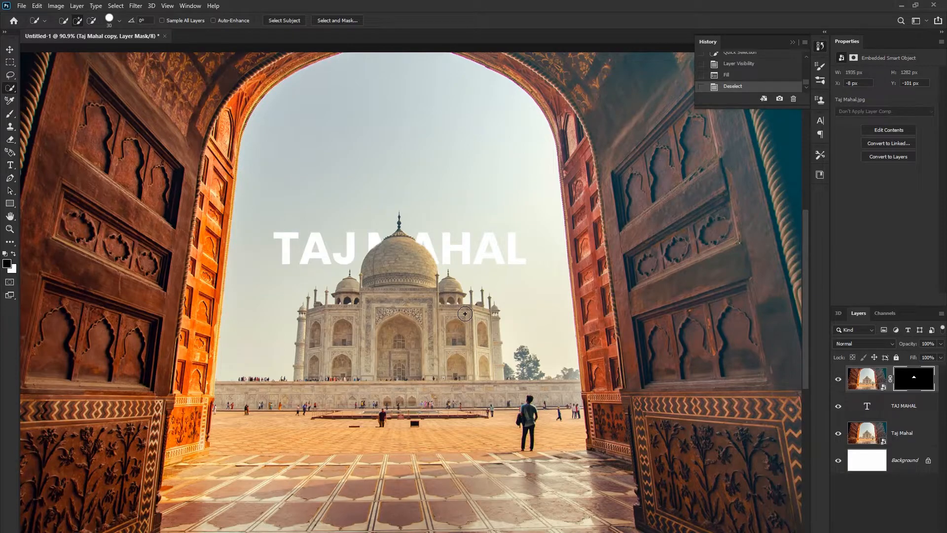
pyautogui.scroll(-2, 387, 241)
pyautogui.scroll(-1, 417, 264)
pyautogui.scroll(2, 418, 264)
pyautogui.scroll(-1, 418, 264)
pyautogui.scroll(1, 417, 264)
pyautogui.scroll(-3, 418, 264)
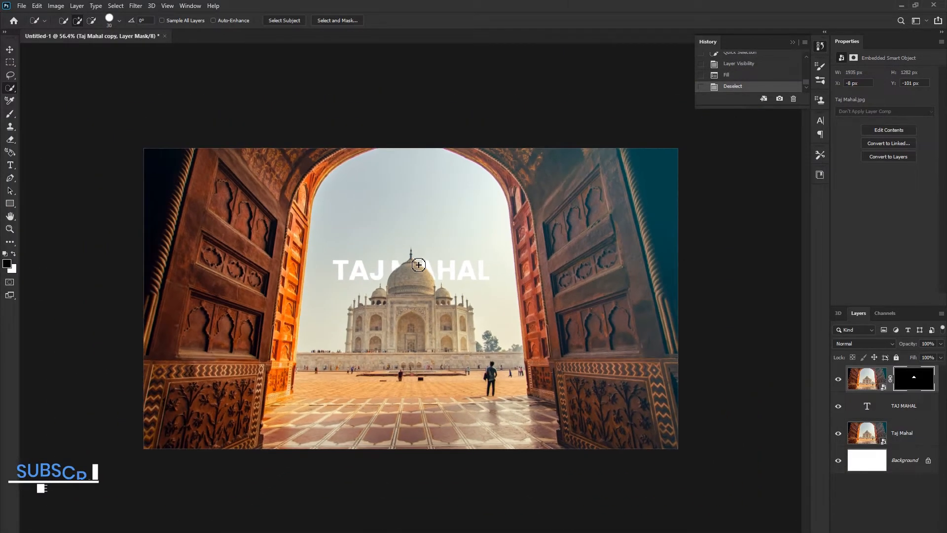
pyautogui.scroll(2, 418, 264)
pyautogui.scroll(1, 418, 264)
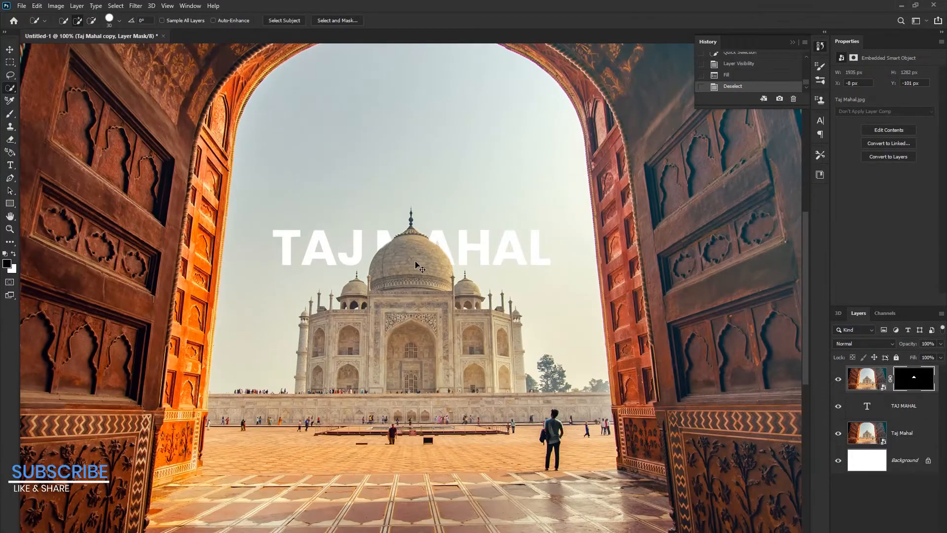
# Add the text INDIA over the dome in white Poppins Bold at 30 pt.
pyautogui.press('v')
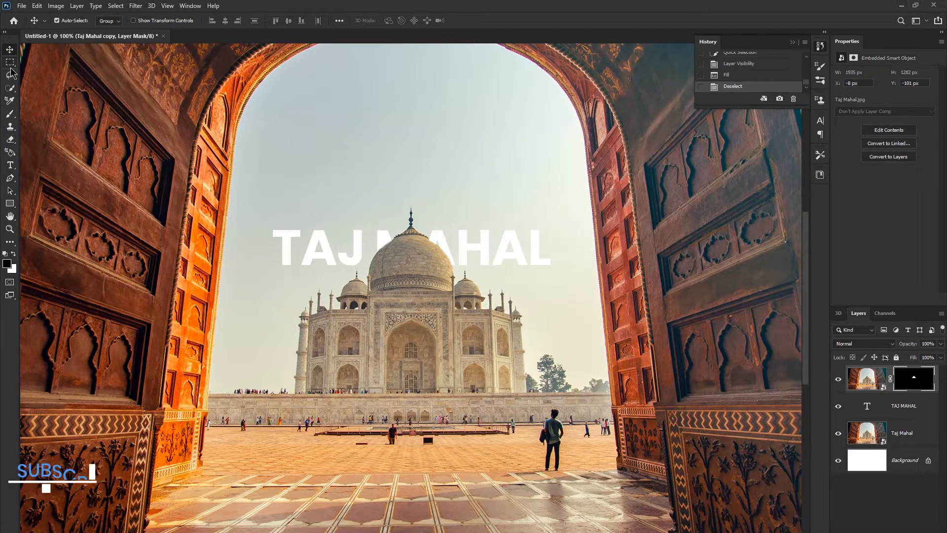
pyautogui.click(10, 165)
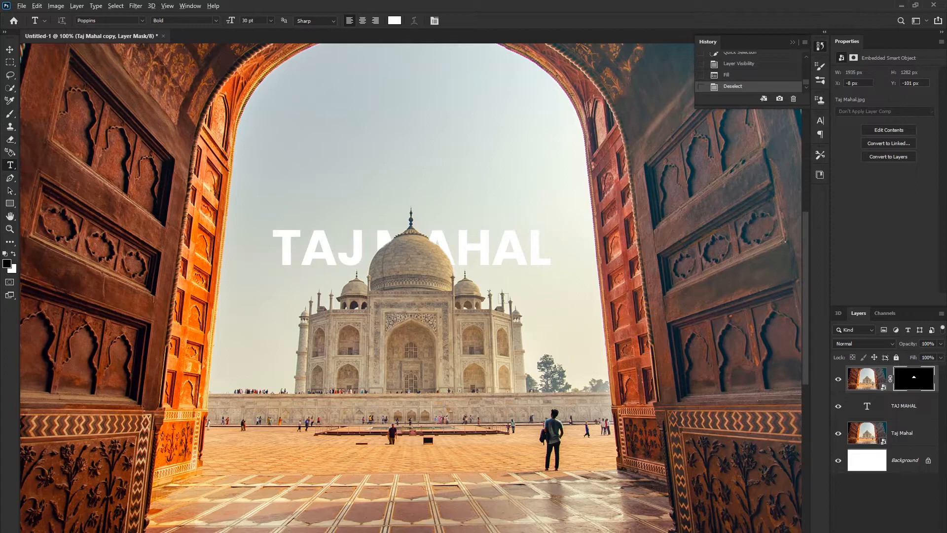
pyautogui.scroll(1, 466, 291)
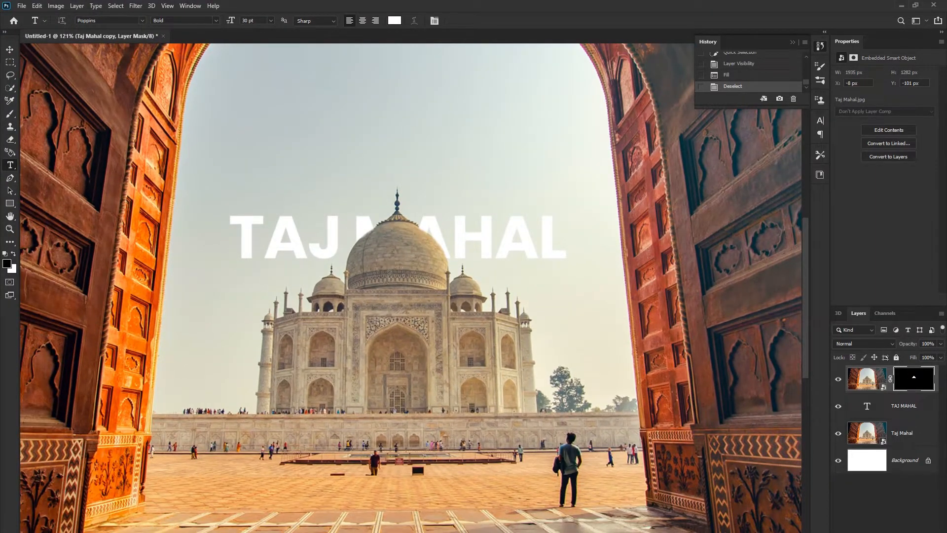
pyautogui.click(386, 295)
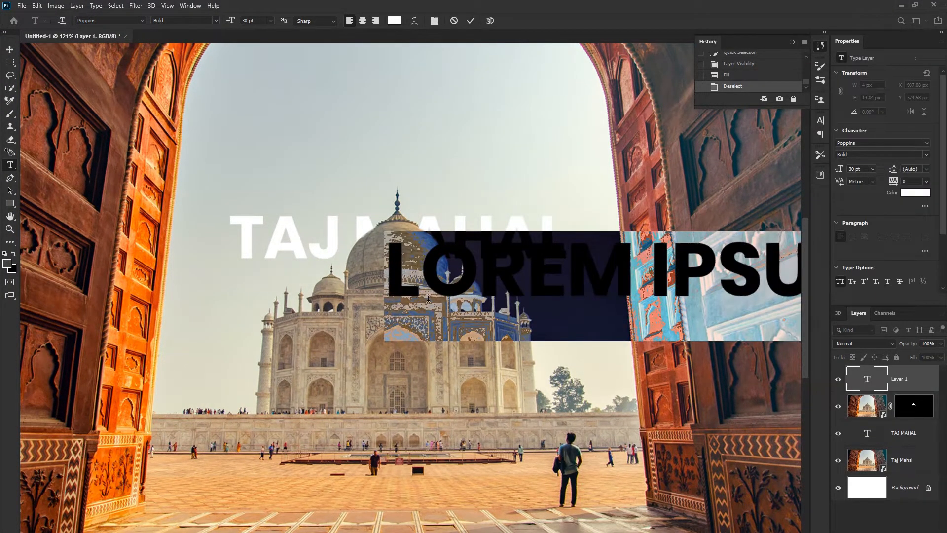
pyautogui.write('INDIA')
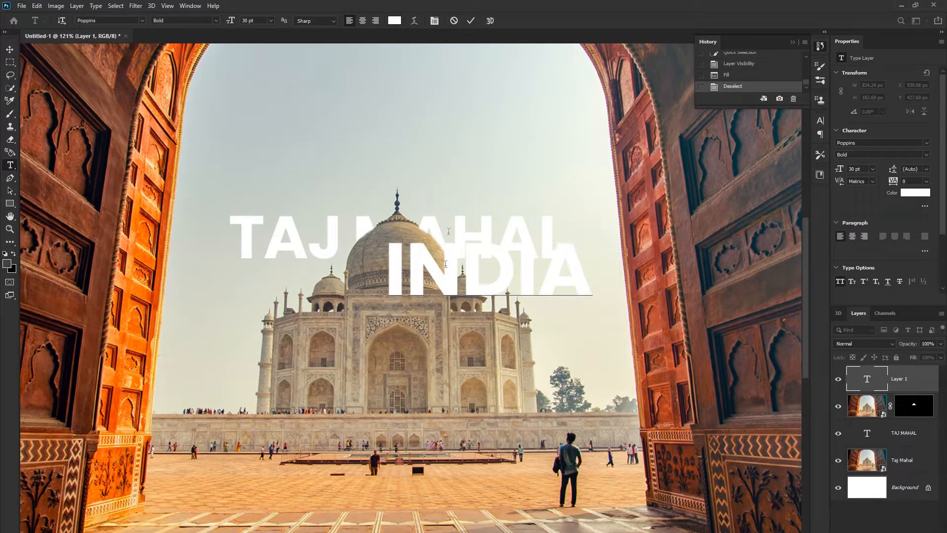
pyautogui.click(471, 21)
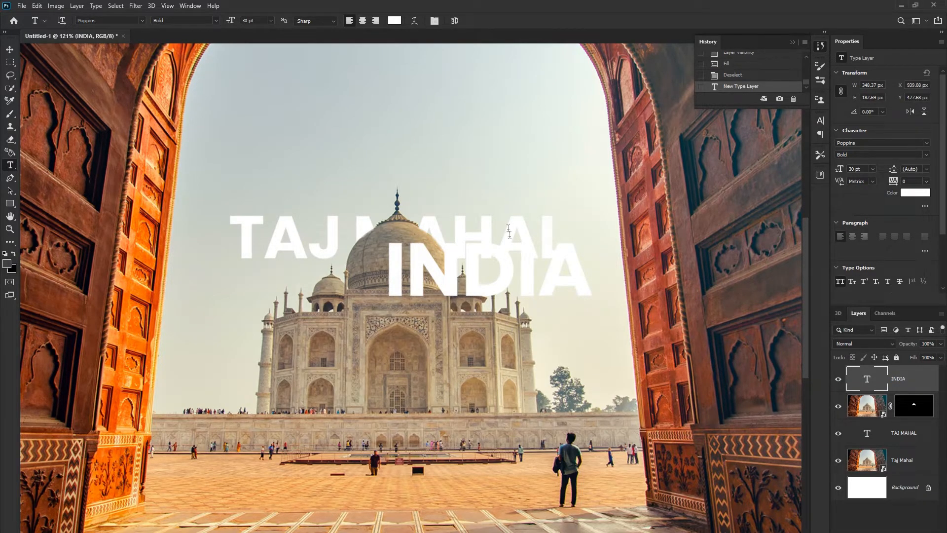
# Scale the INDIA text to about 34% and centre it just below the dome, above the main entrance arch.
pyautogui.hotkey('ctrl', 't')
pyautogui.moveTo(590, 340); pyautogui.dragTo(438, 286)
pyautogui.moveTo(458, 316); pyautogui.dragTo(423, 310)
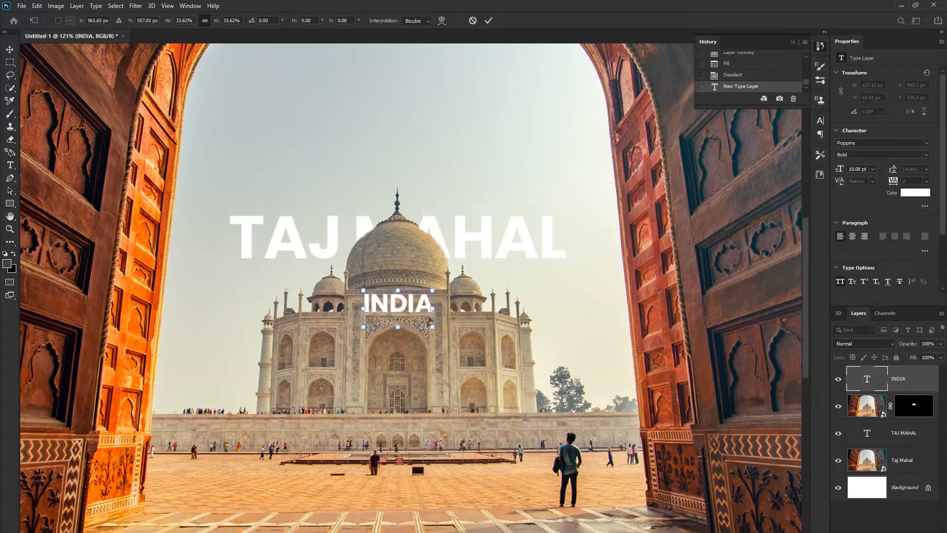
pyautogui.click(489, 20)
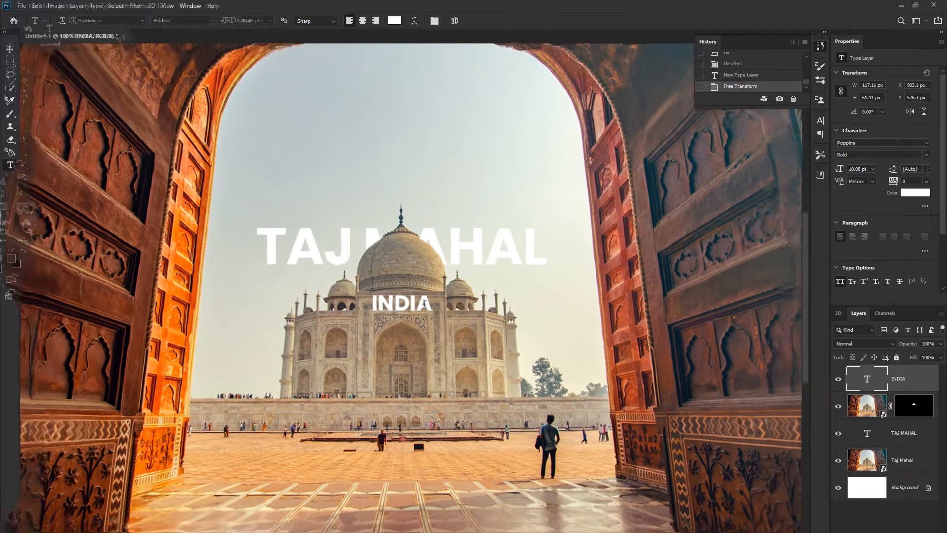